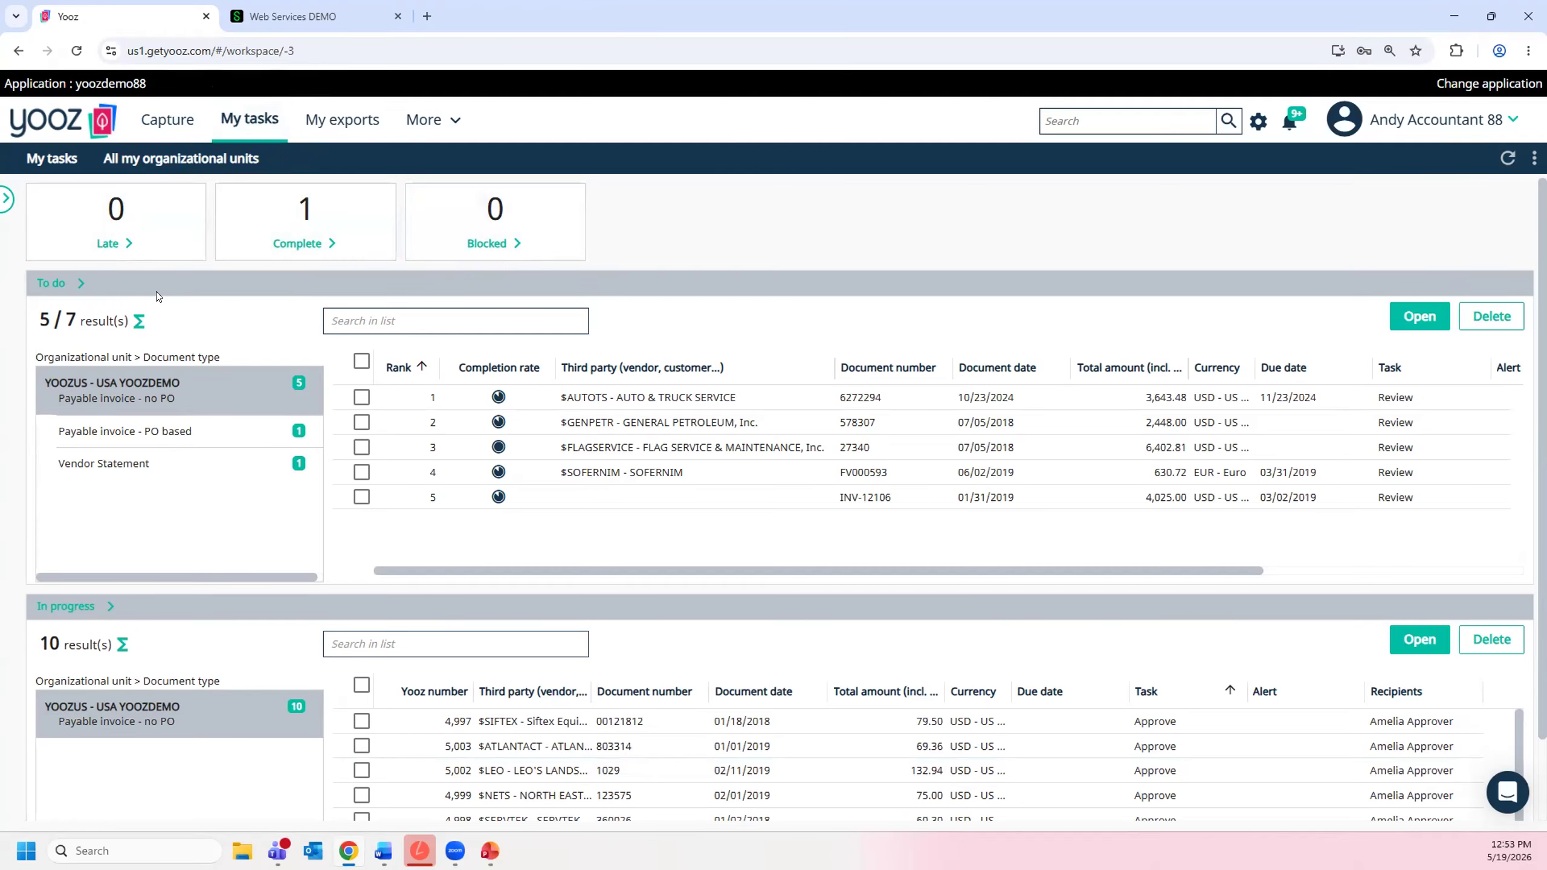
# - Examine the columns available for the To do list and close the column selection without changes
pyautogui.scroll(-2, 169, 657)
pyautogui.scroll(2, 174, 653)
pyautogui.click(1520, 283)
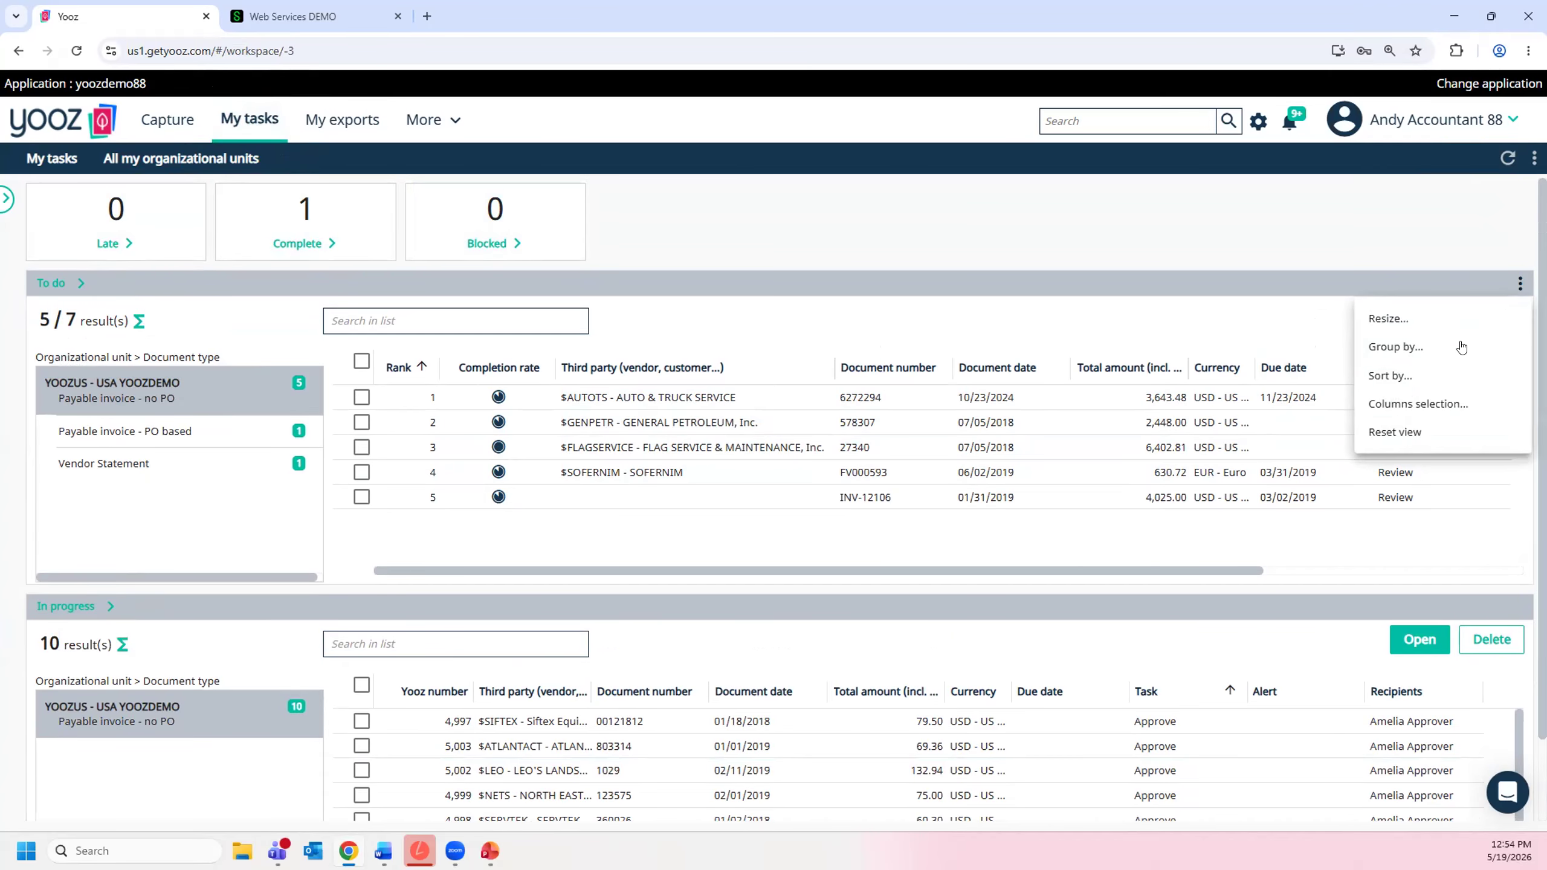
pyautogui.click(1426, 405)
pyautogui.scroll(-5, 719, 390)
pyautogui.scroll(-1, 707, 335)
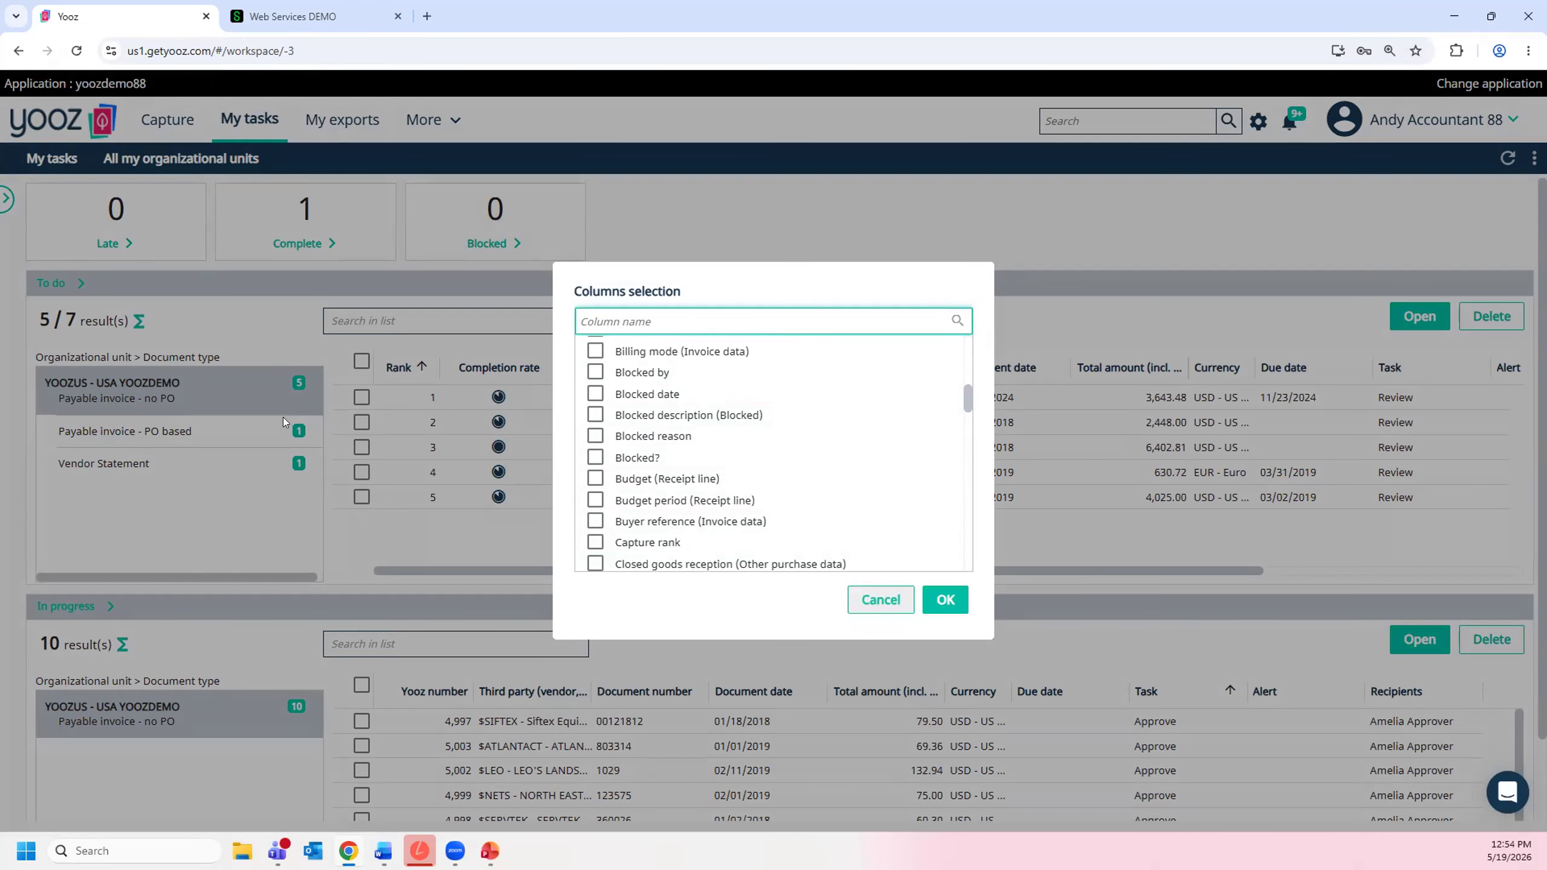
pyautogui.click(877, 599)
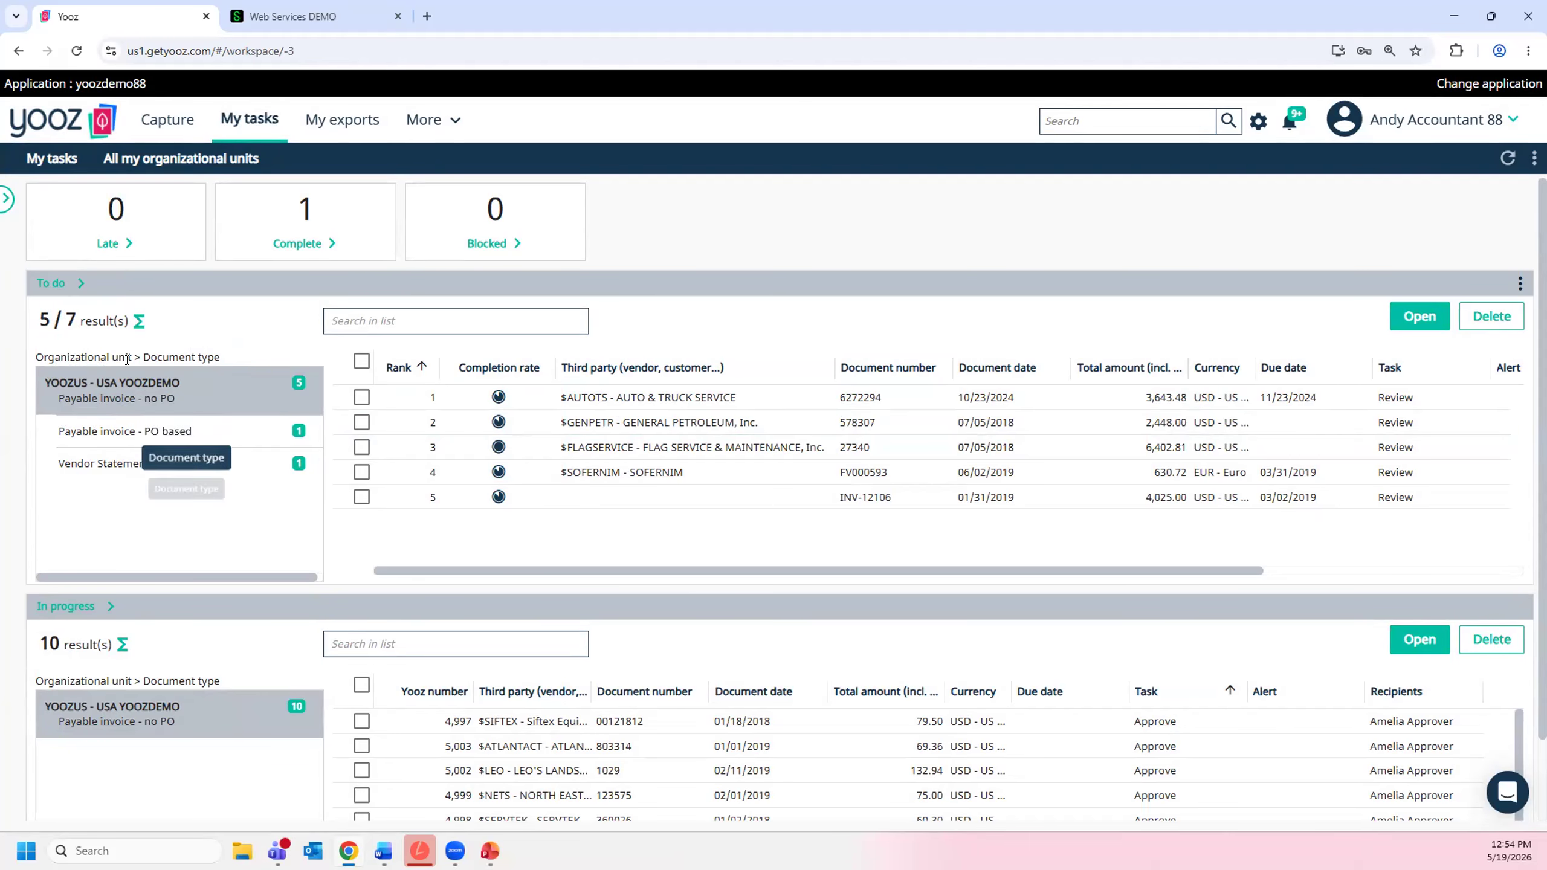
# - Look through the In progress list of invoices with their current tasks and recipients
pyautogui.scroll(-2, 152, 450)
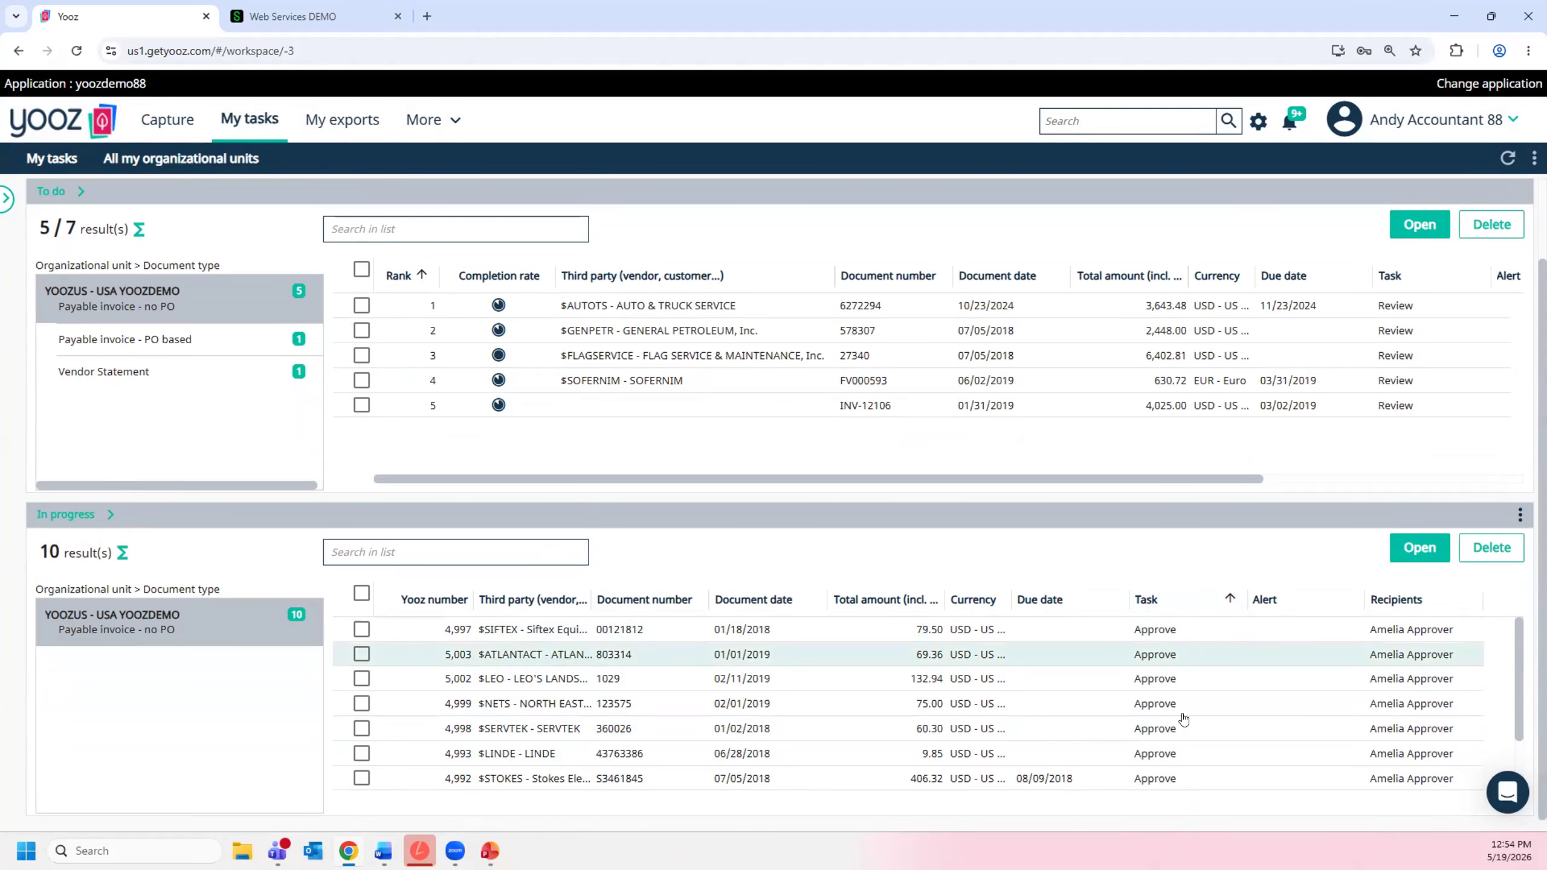
pyautogui.scroll(-1, 1214, 673)
pyautogui.scroll(-3, 1214, 670)
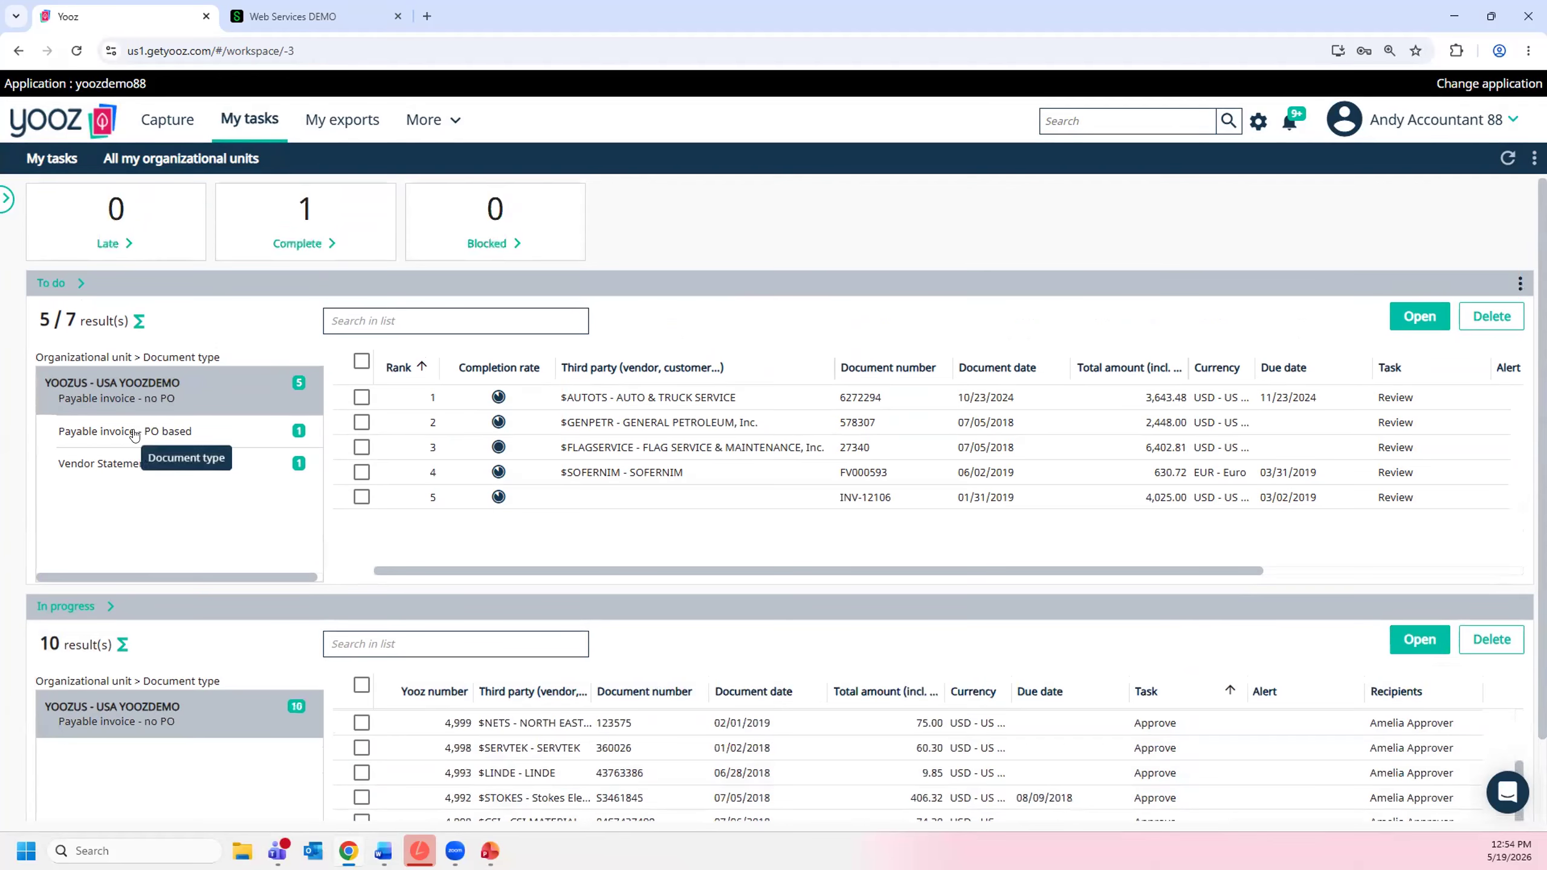
# - Open the PO-based GRAINGER invoice and compare its invoice lines with the item table on the scanned document
pyautogui.click(135, 431)
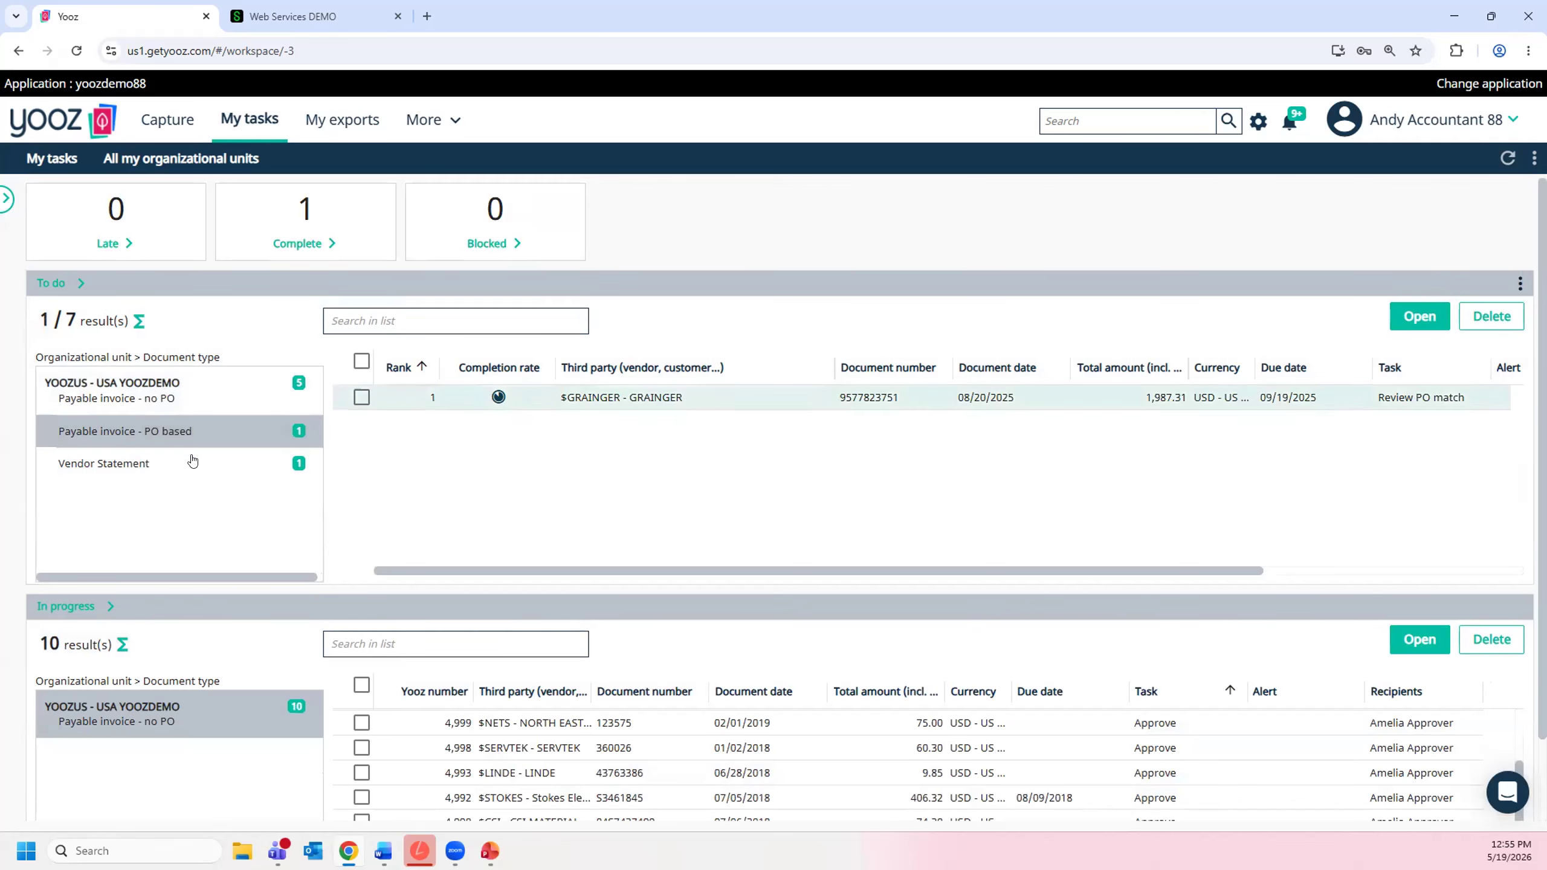
pyautogui.doubleClick(641, 406)
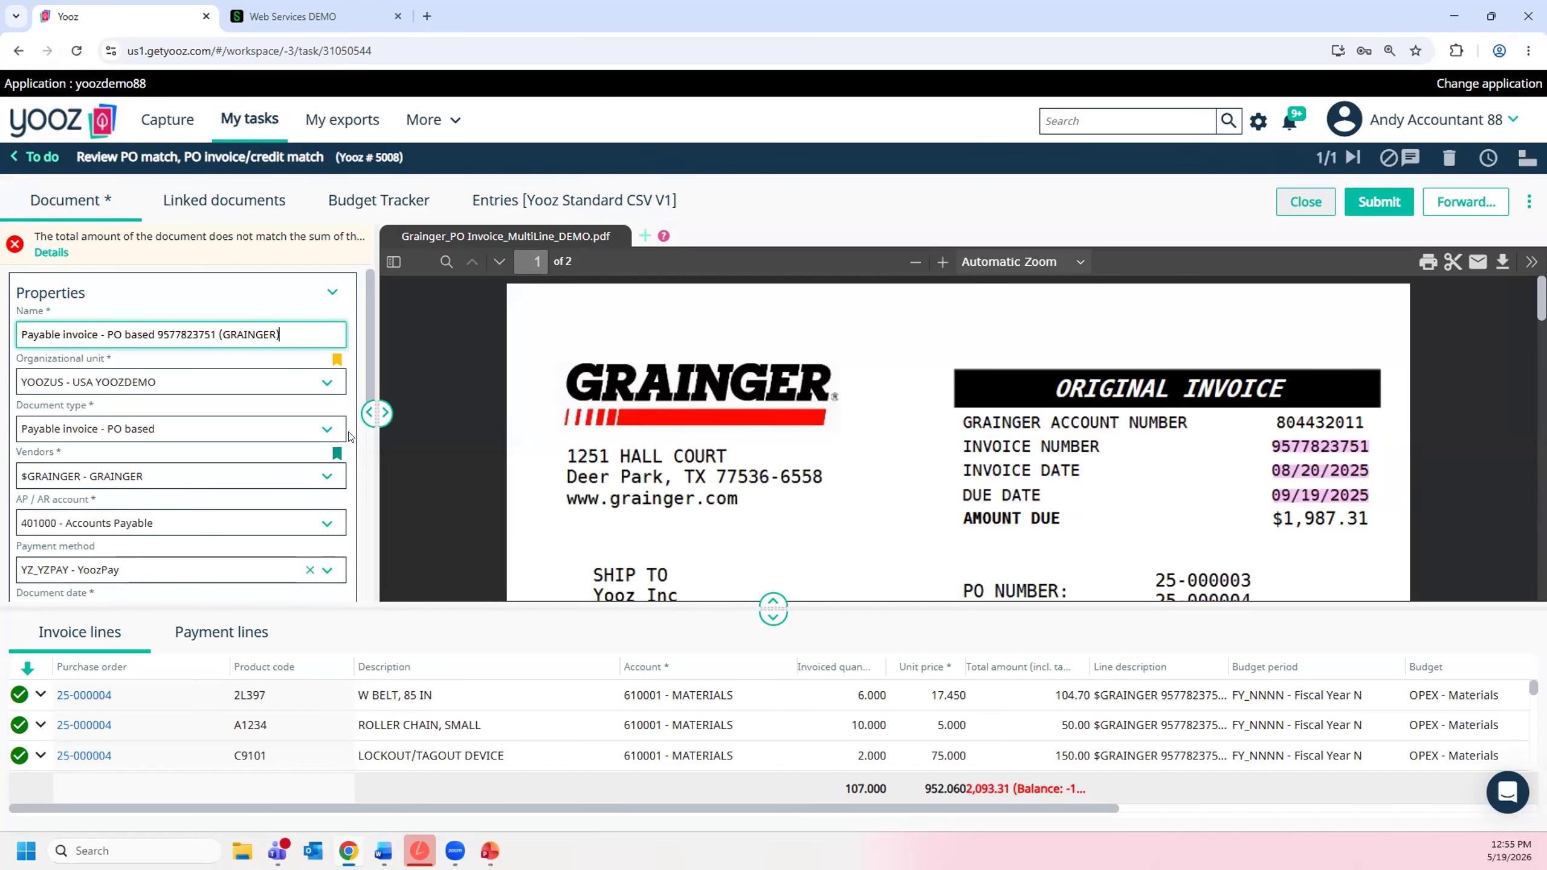
pyautogui.scroll(-1, 438, 408)
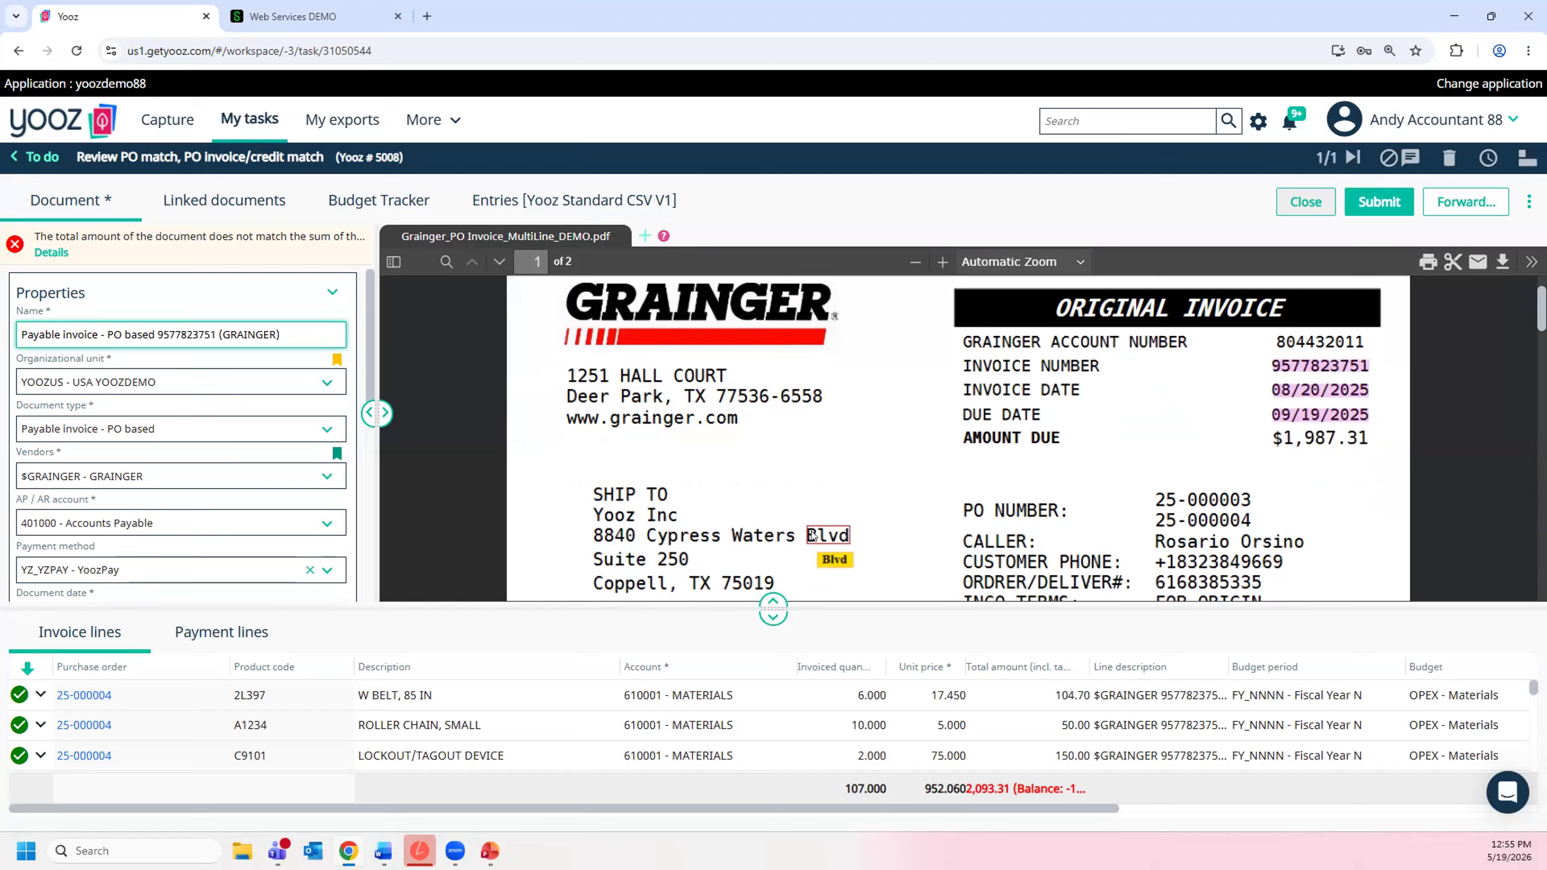
pyautogui.scroll(-1, 236, 437)
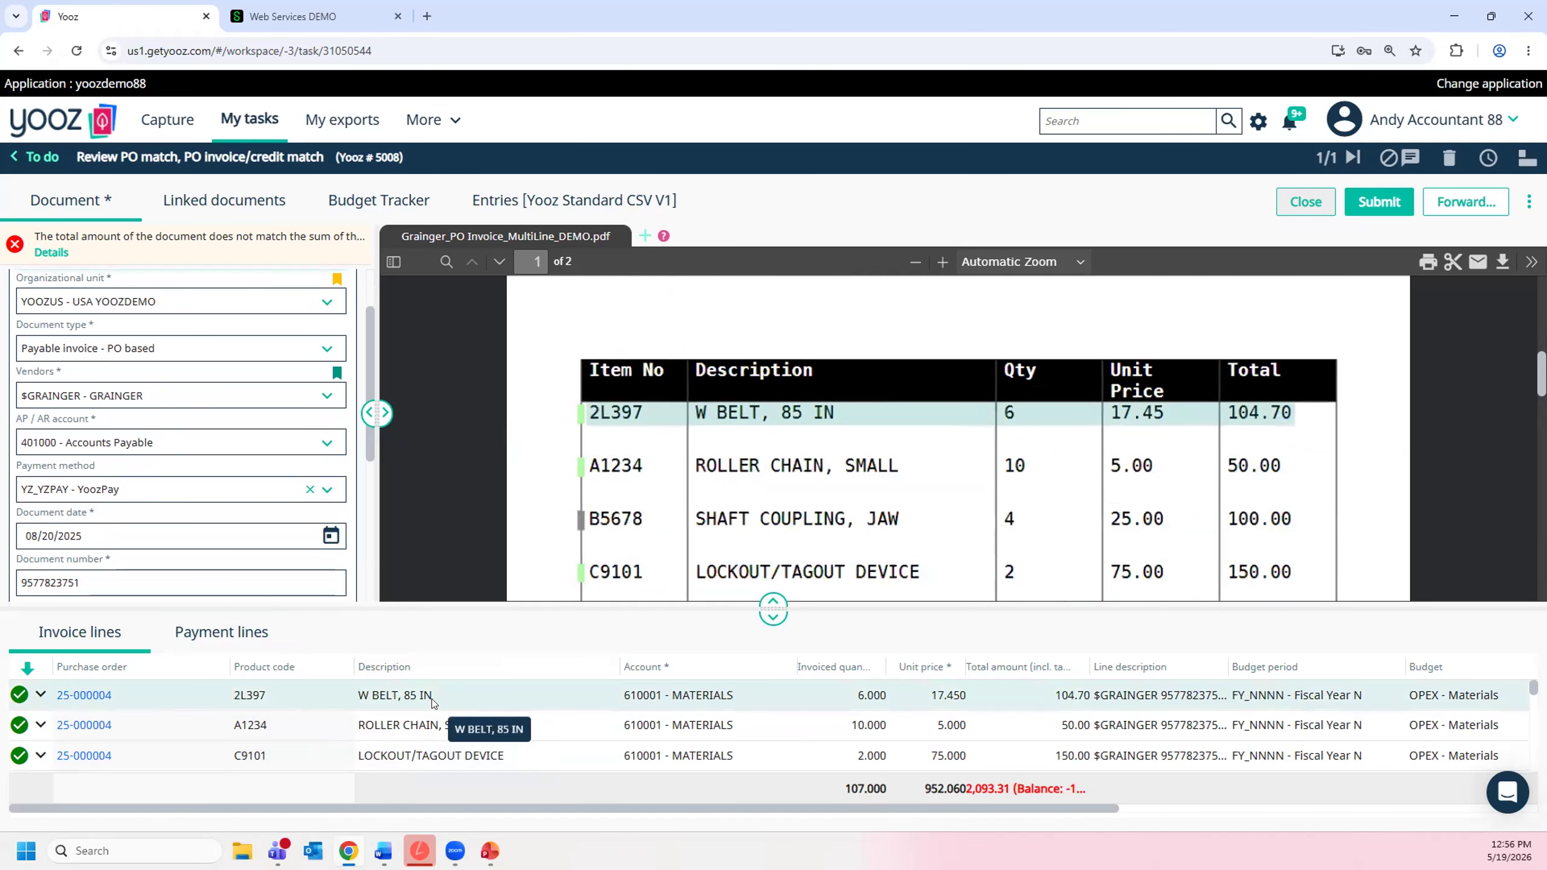
pyautogui.scroll(-3, 432, 701)
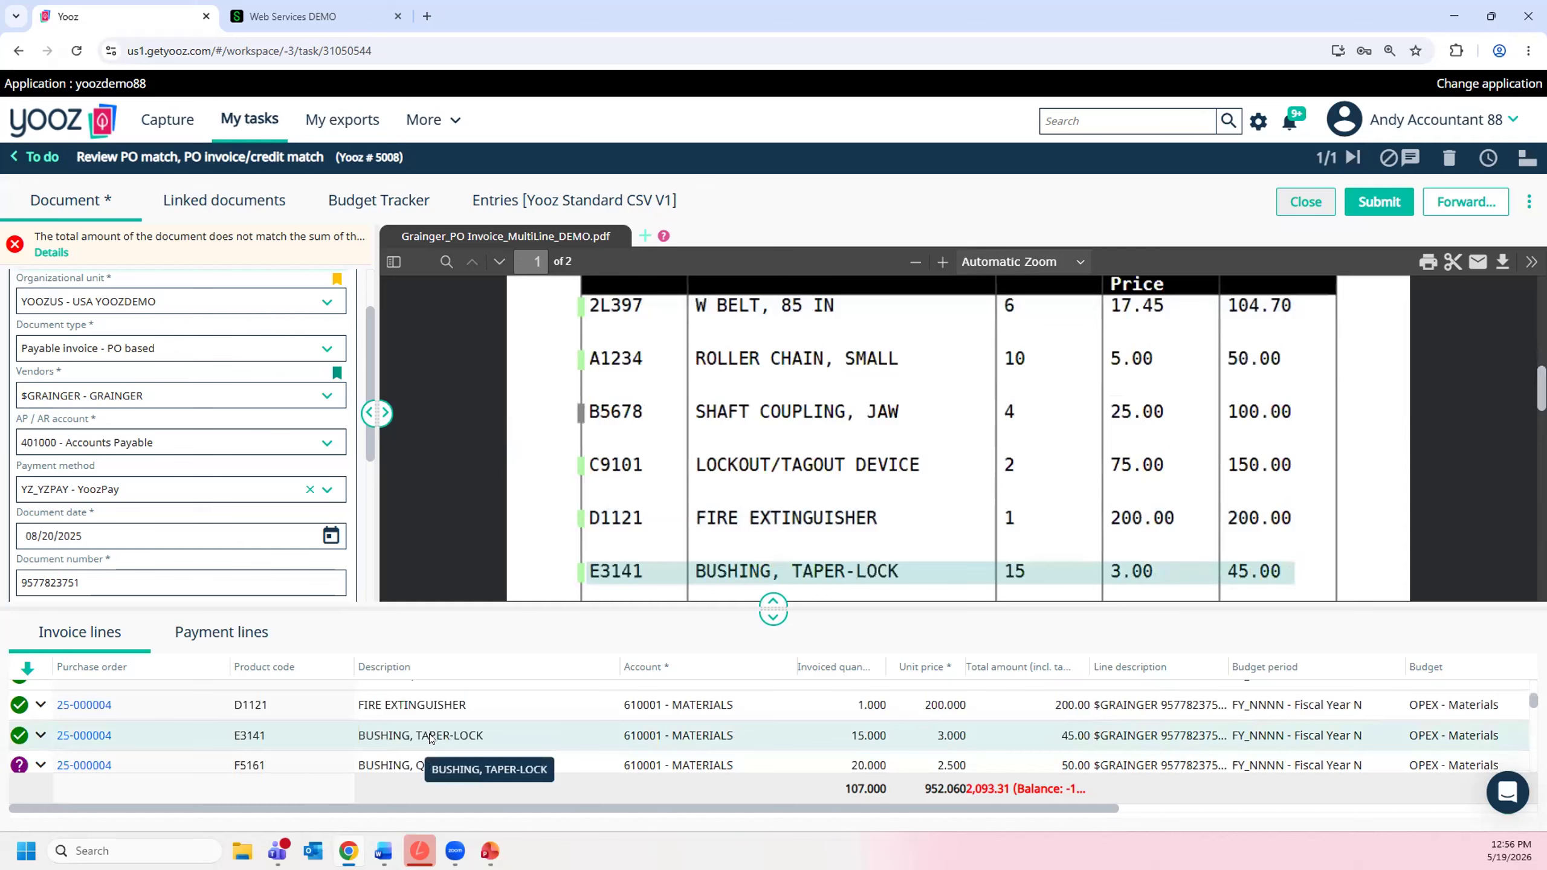
pyautogui.scroll(5, 432, 735)
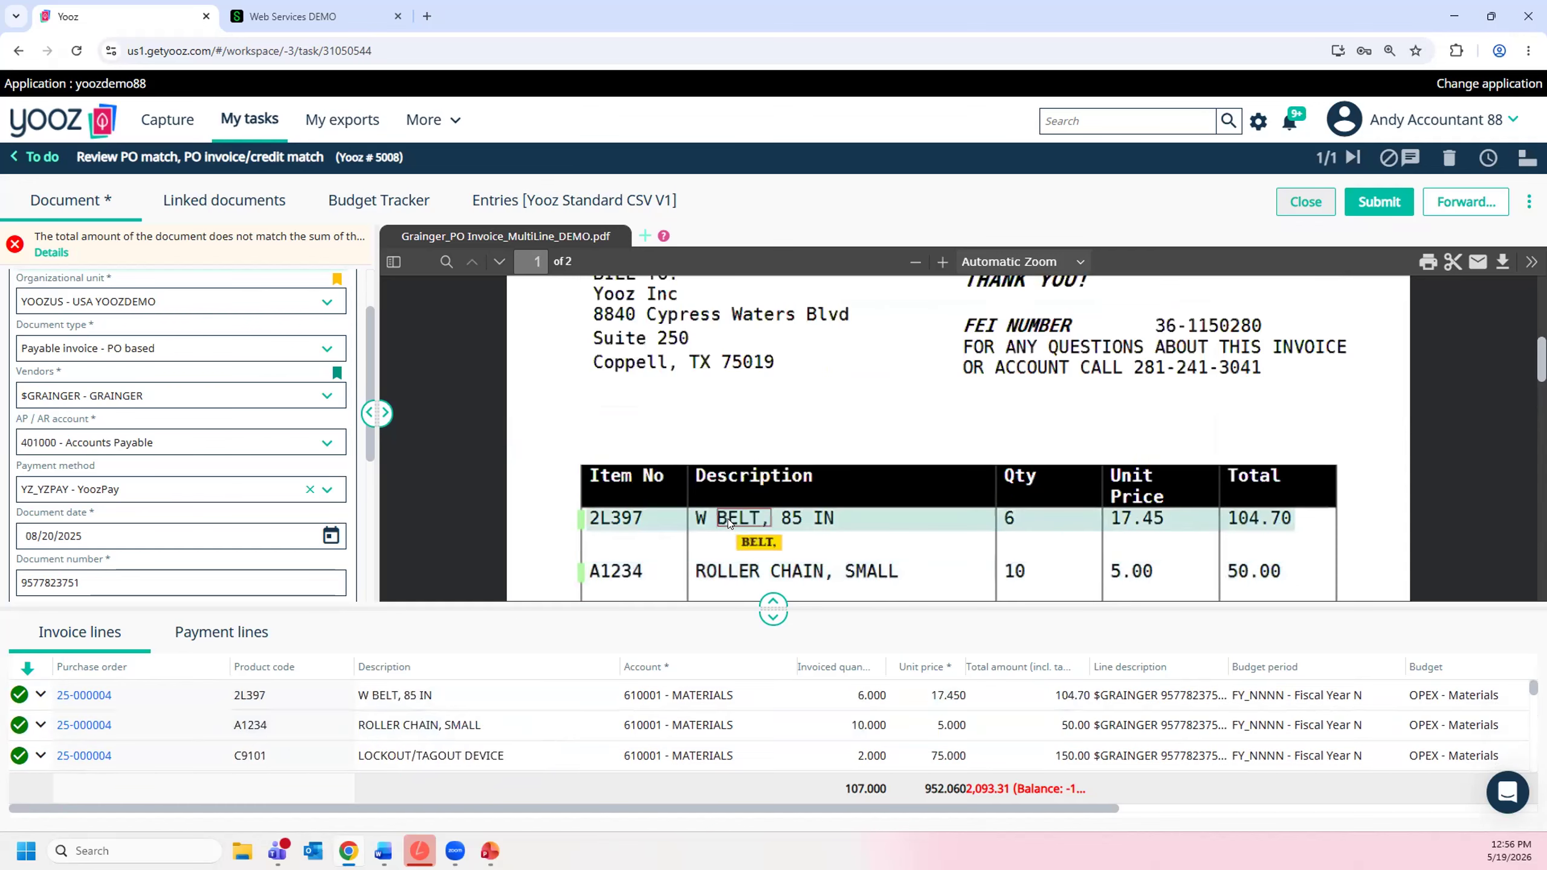
pyautogui.scroll(-1, 688, 548)
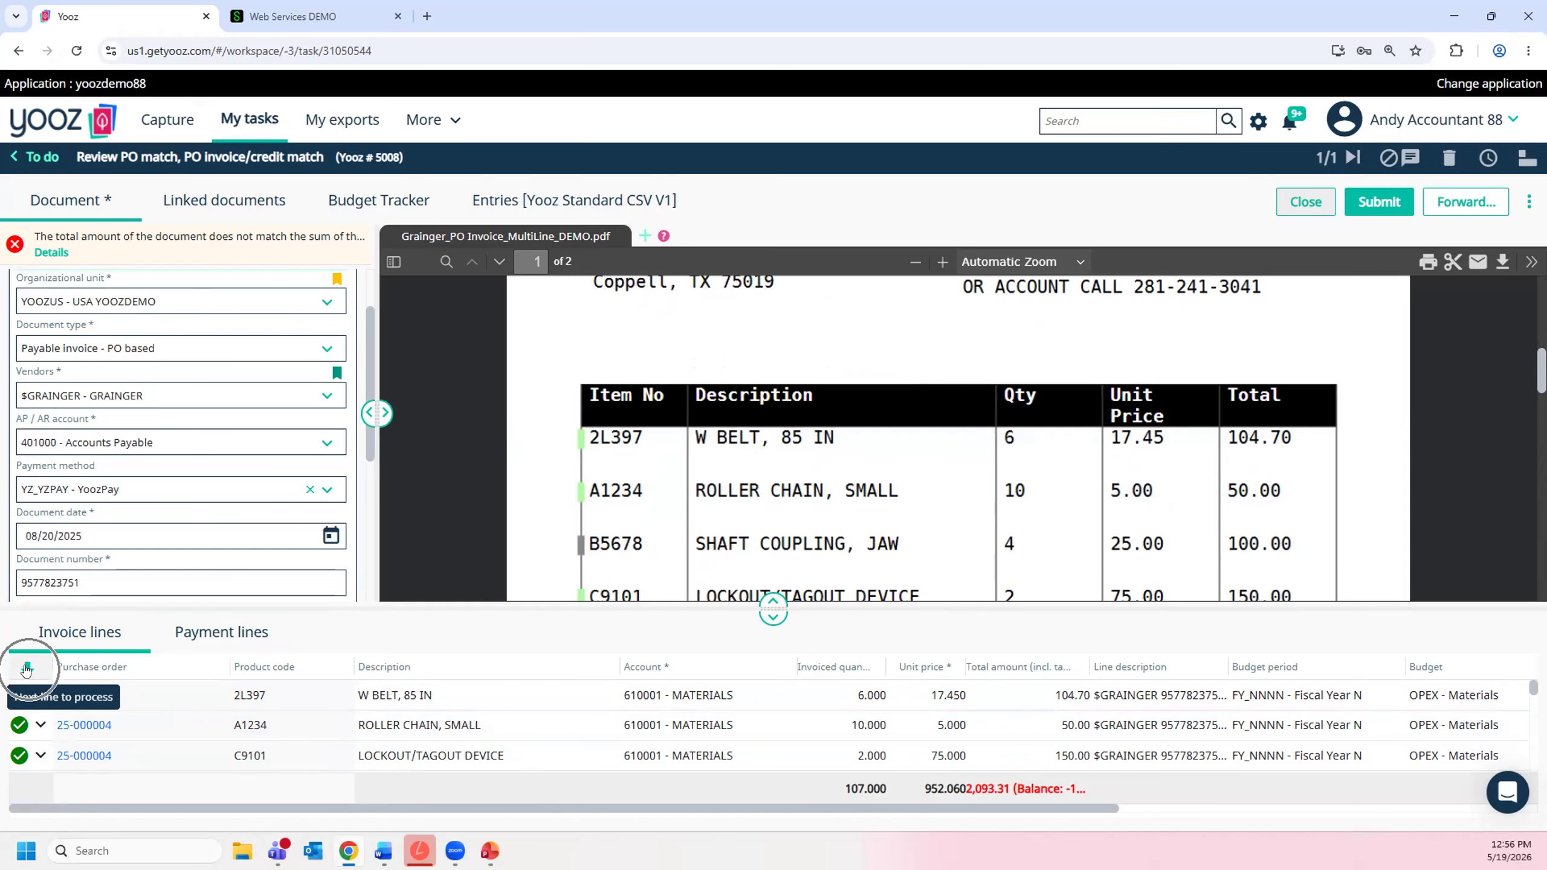
# - Go to the next invoice line to process and replace the BUSHING, QD invoiced quantity with the suggested 16
pyautogui.click(26, 668)
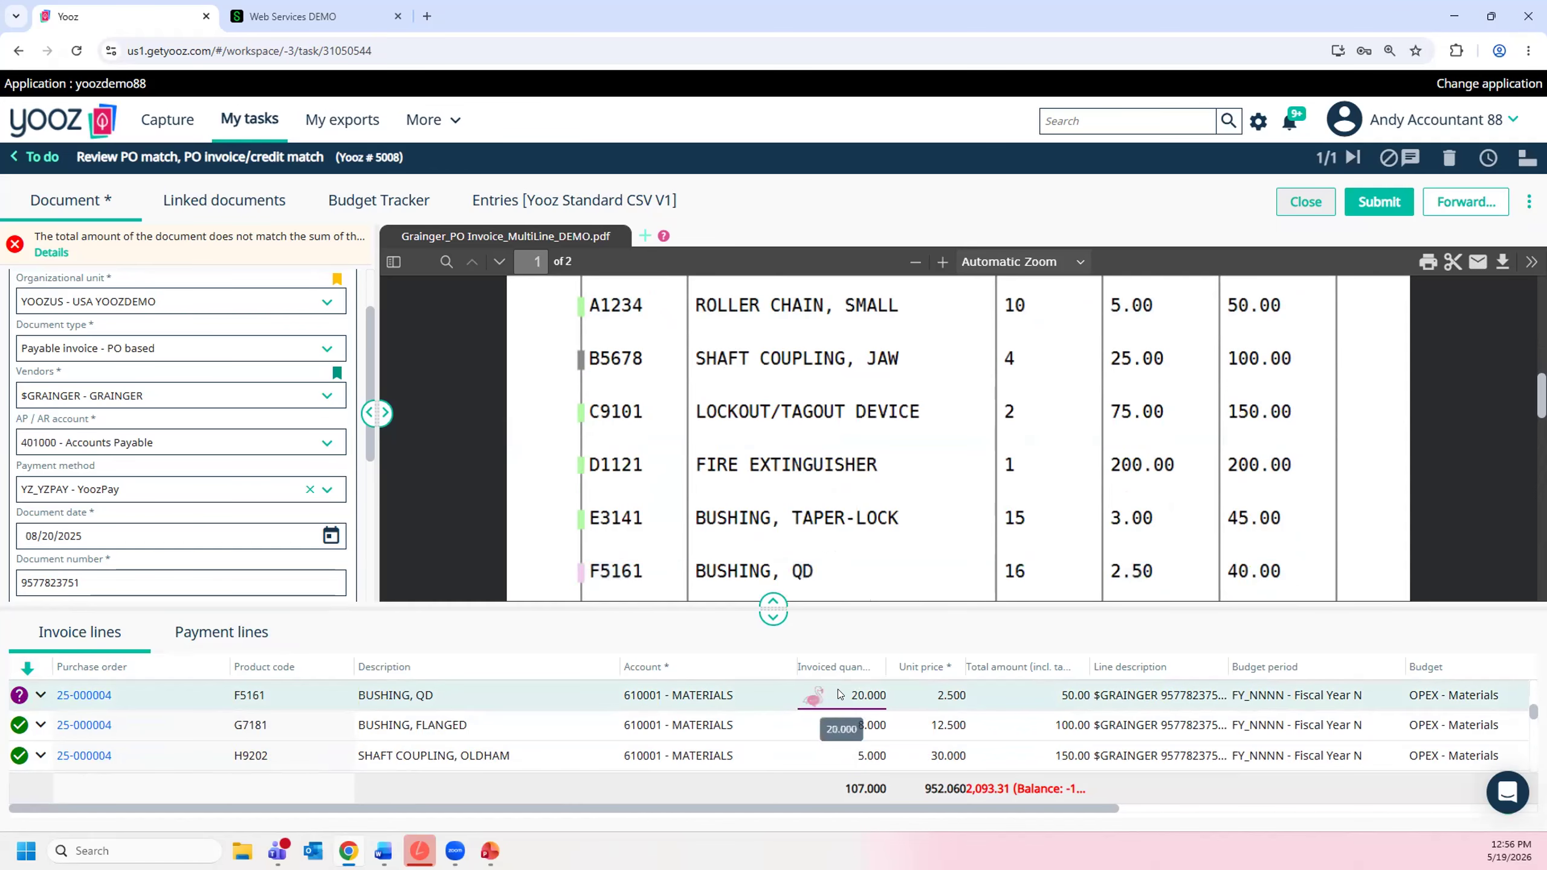
pyautogui.moveTo(806, 696)
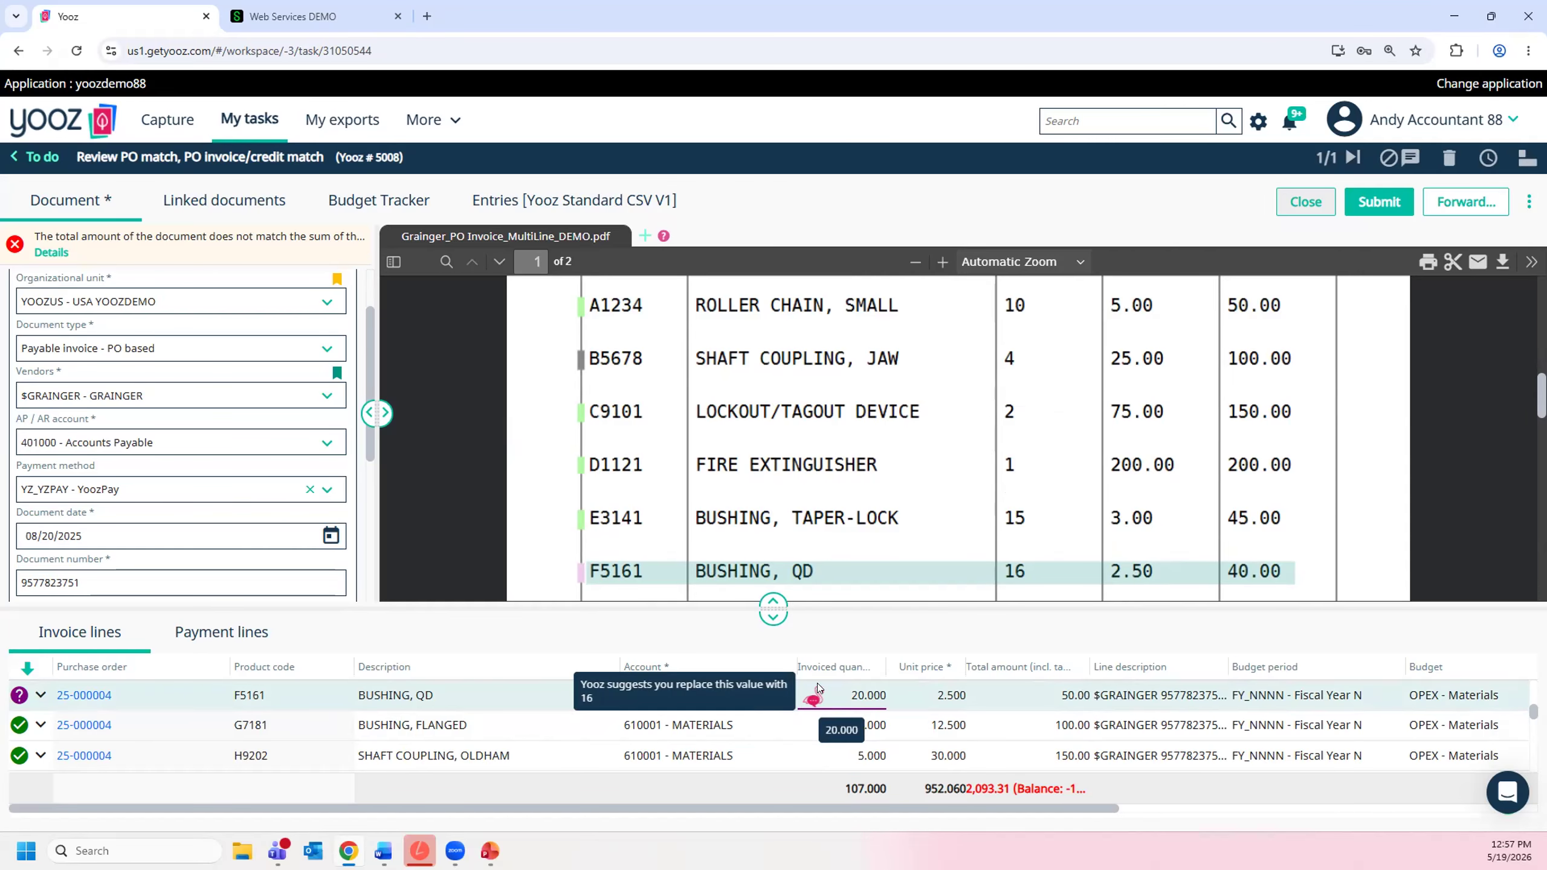
pyautogui.click(814, 701)
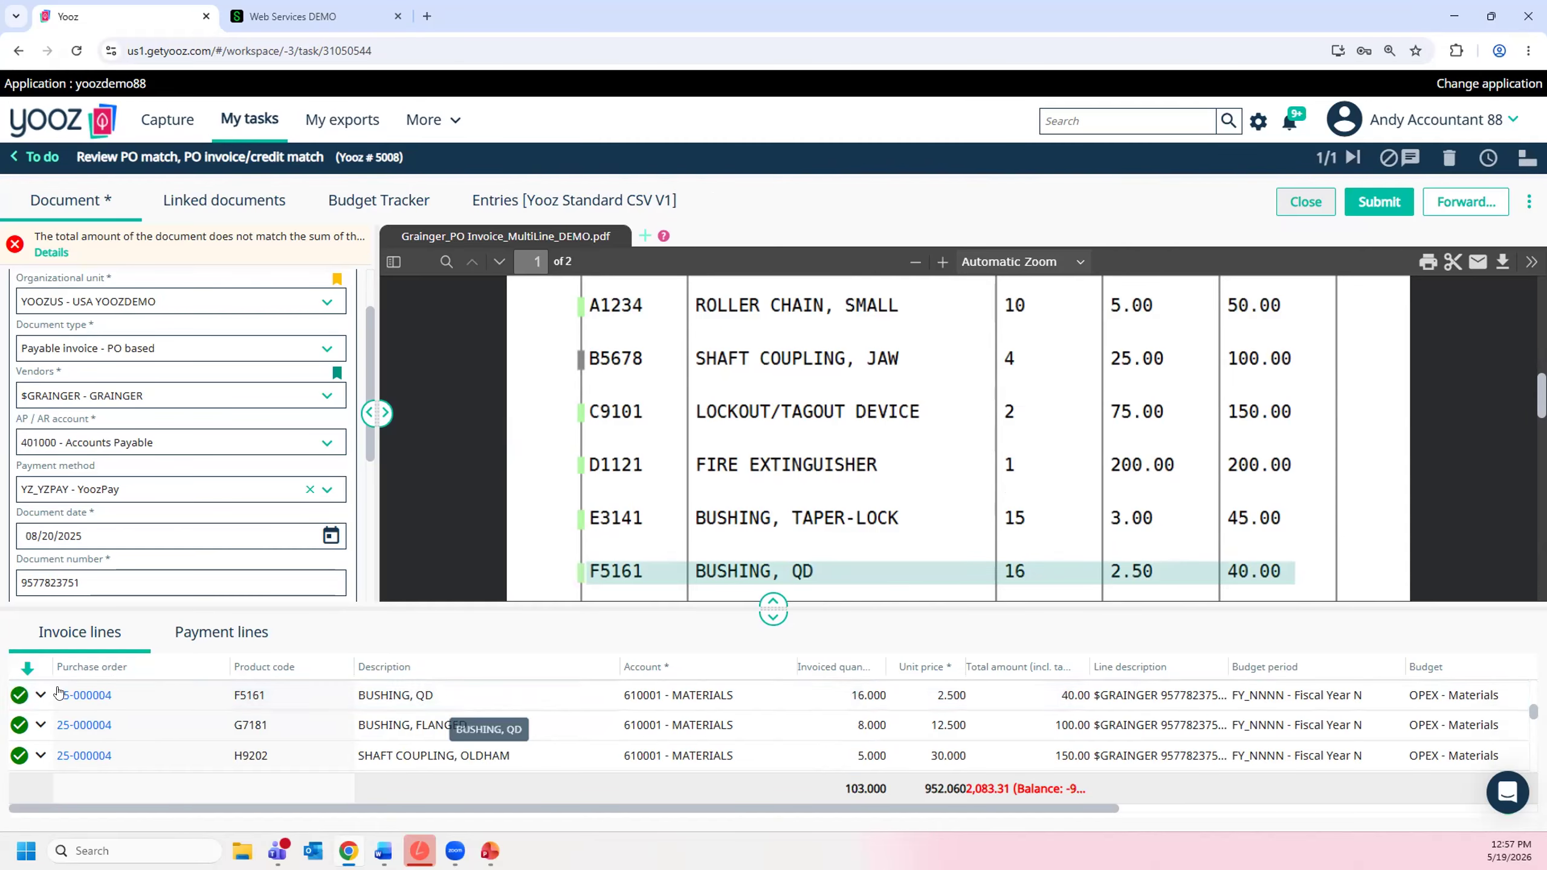
# - View the next unmatched invoice line, AC GEARMOTOR, HOLLOW-SHAFT, and return to the task list without saving the invoice
pyautogui.click(23, 670)
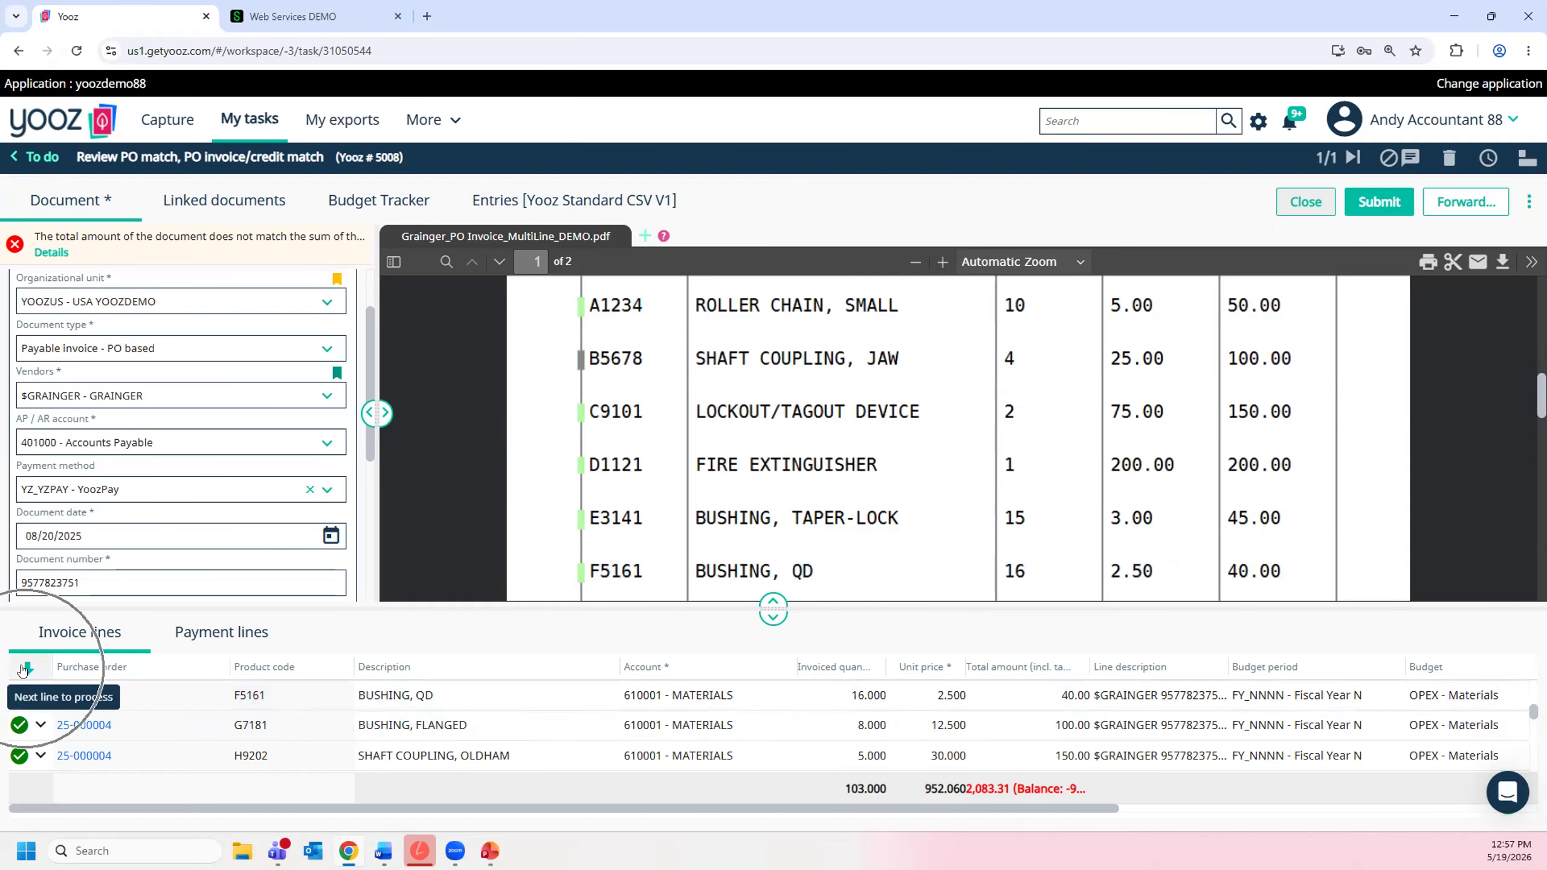
pyautogui.click(23, 670)
pyautogui.click(23, 669)
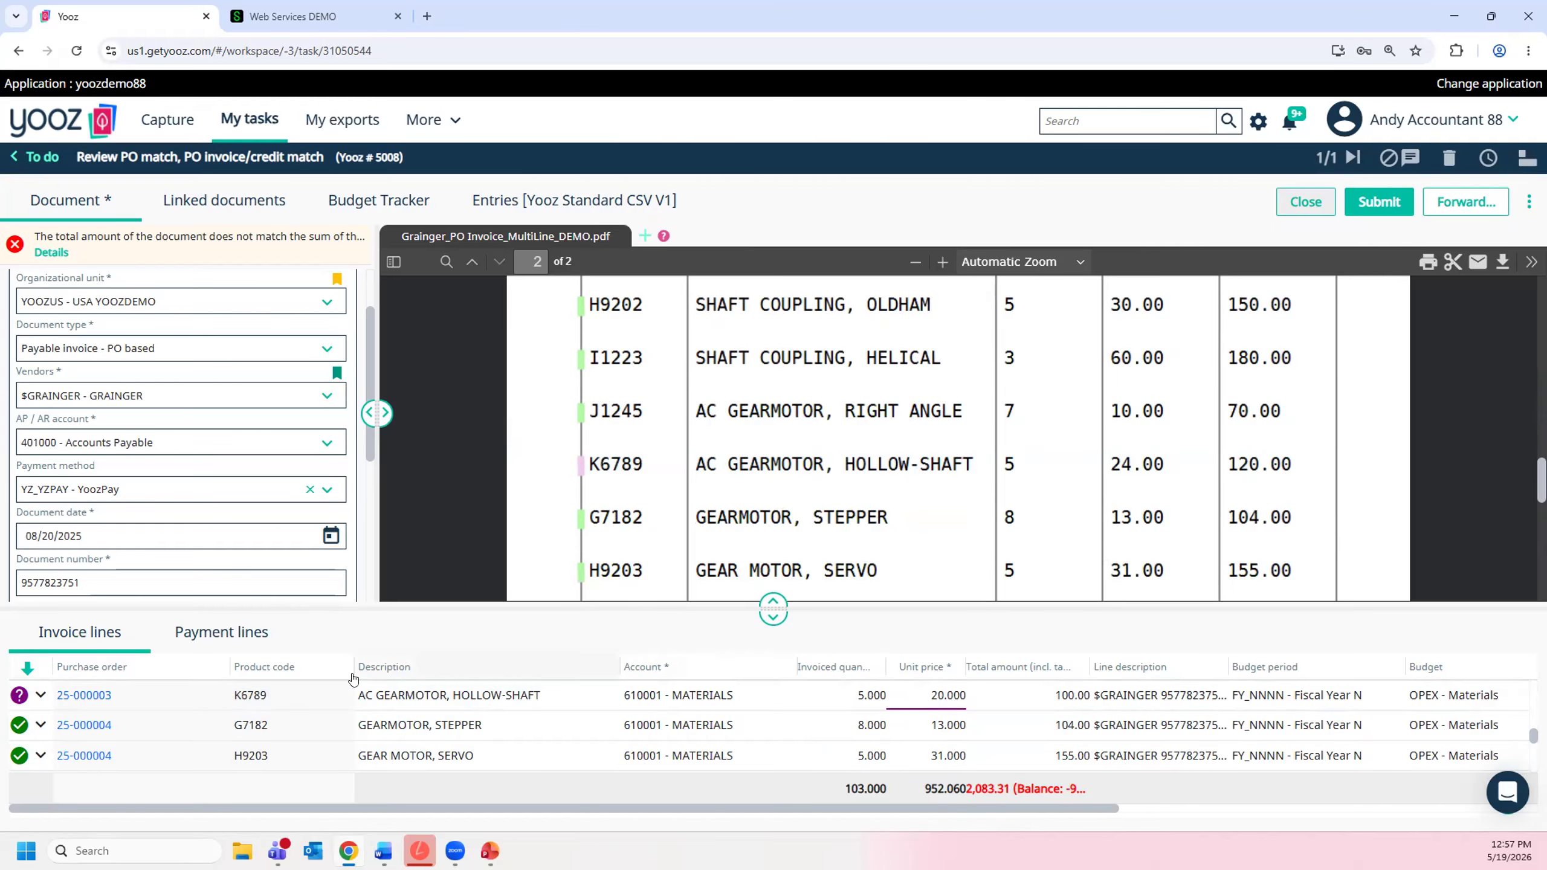
pyautogui.click(34, 157)
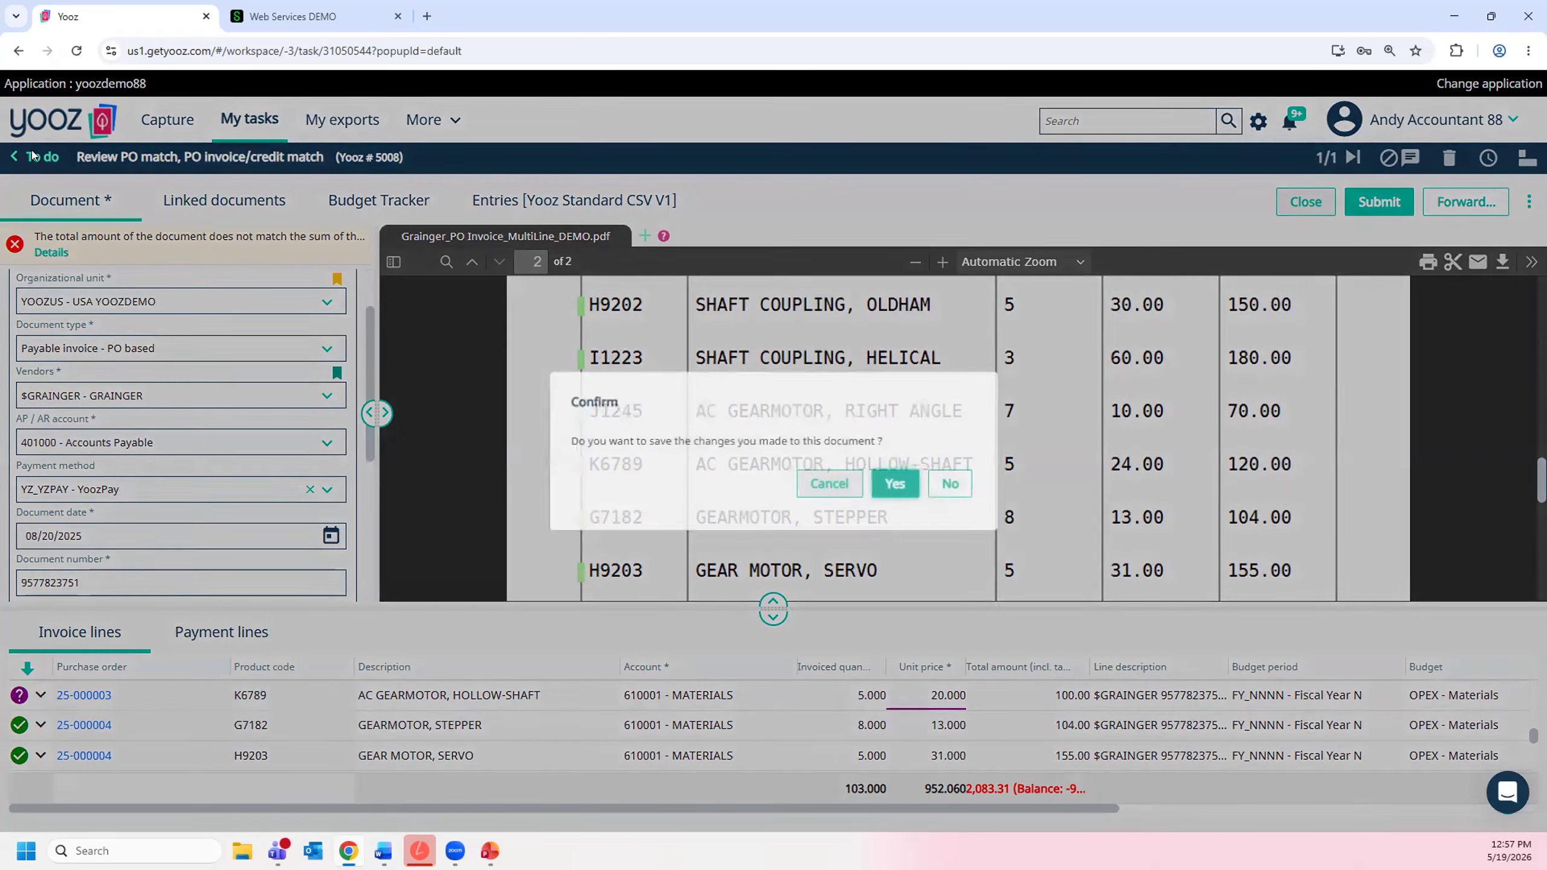
pyautogui.click(951, 484)
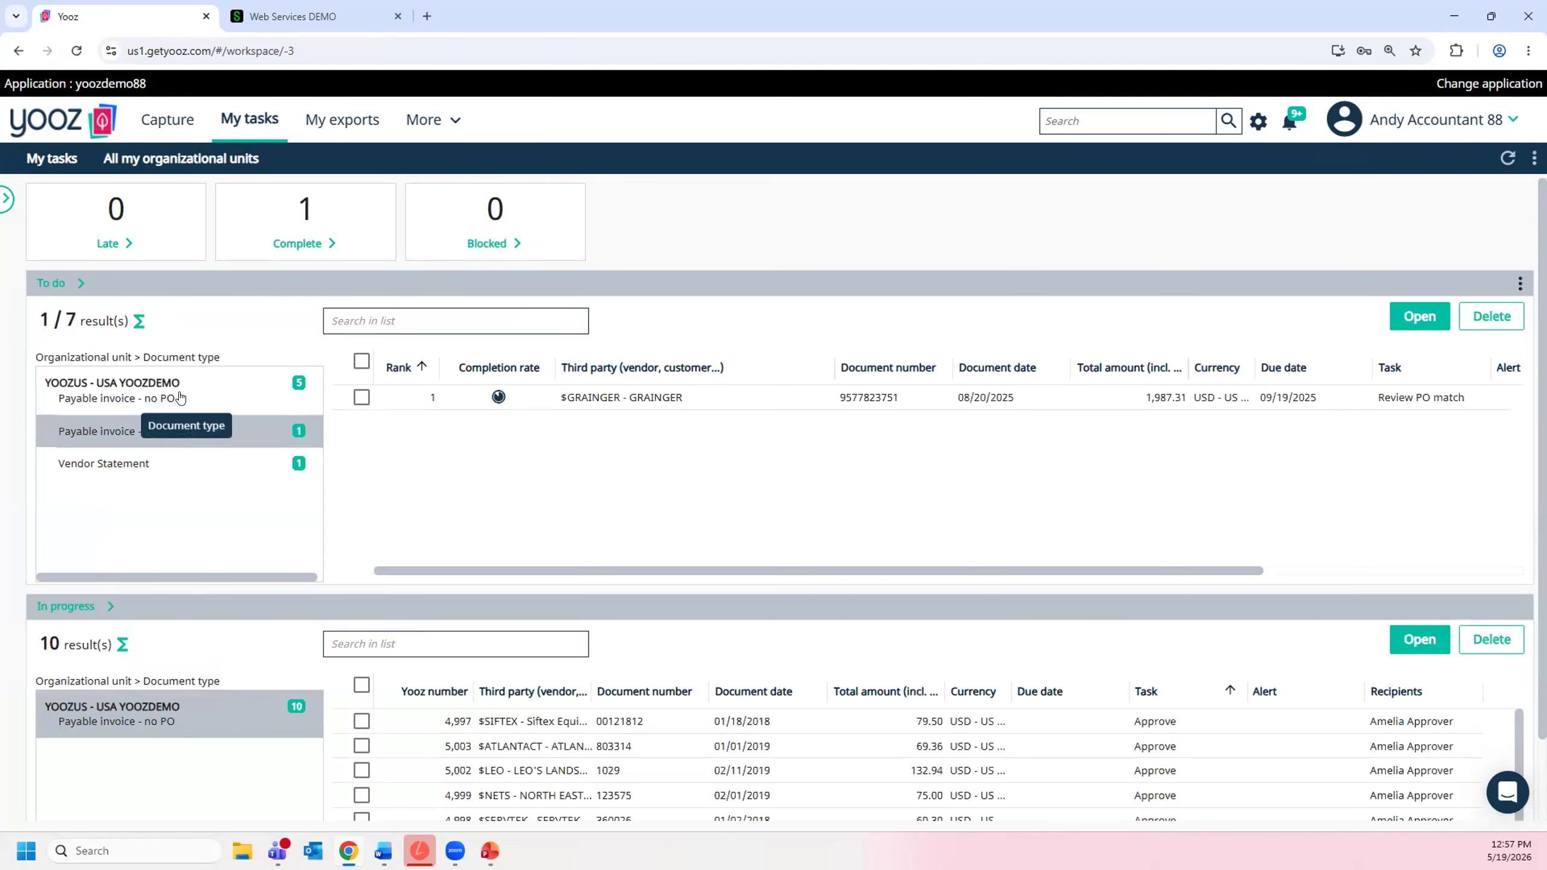
# - Open the no-PO AUTO & TRUCK SERVICE invoice and compare it with its suspected duplicate in a separate window
pyautogui.click(188, 394)
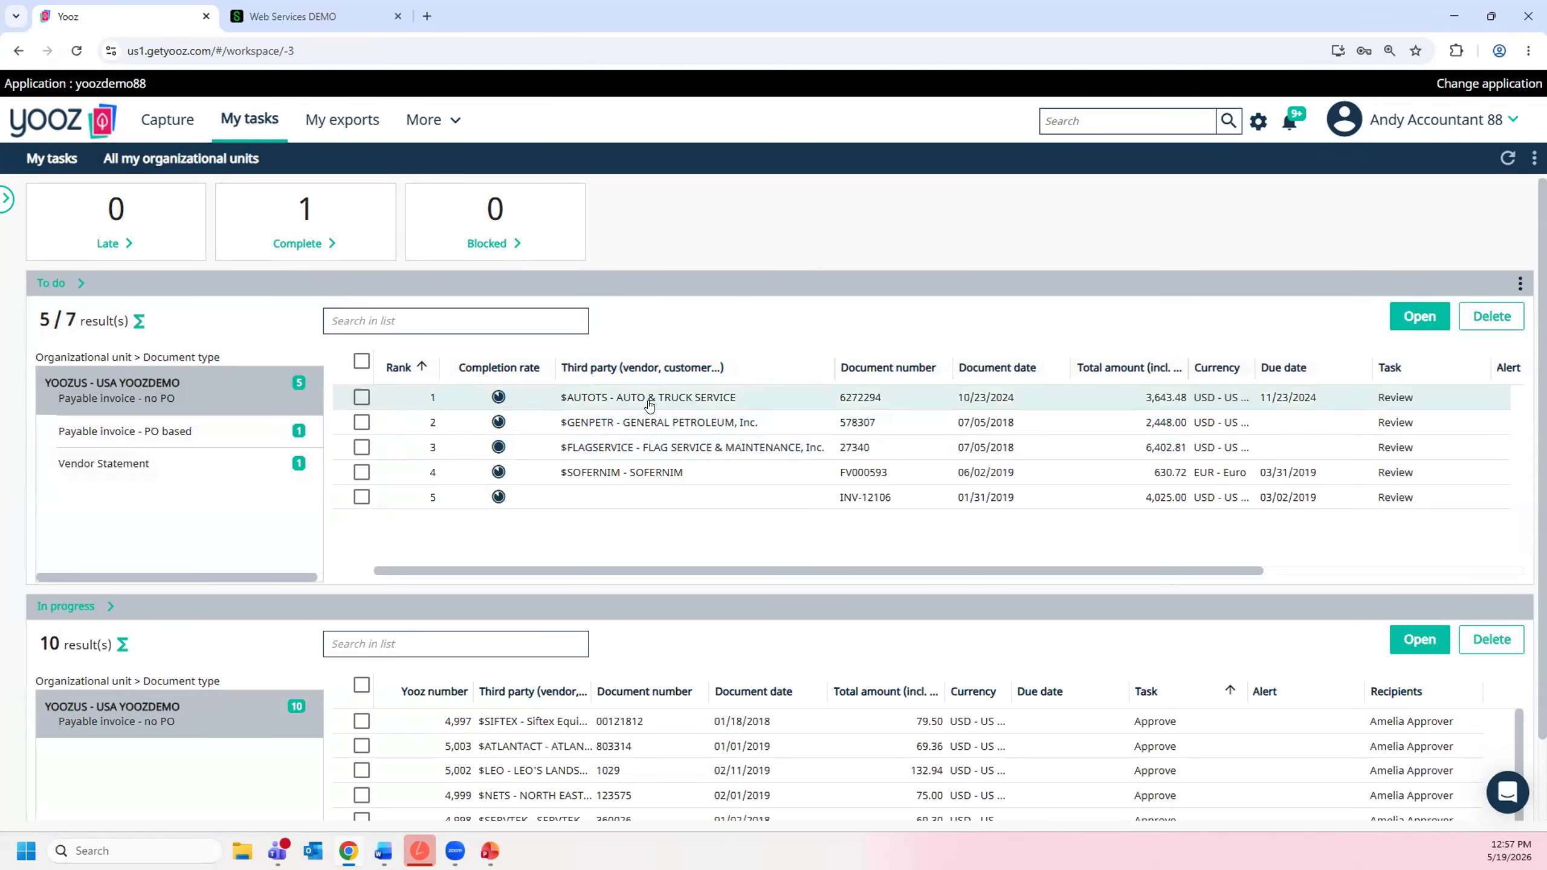
pyautogui.click(648, 402)
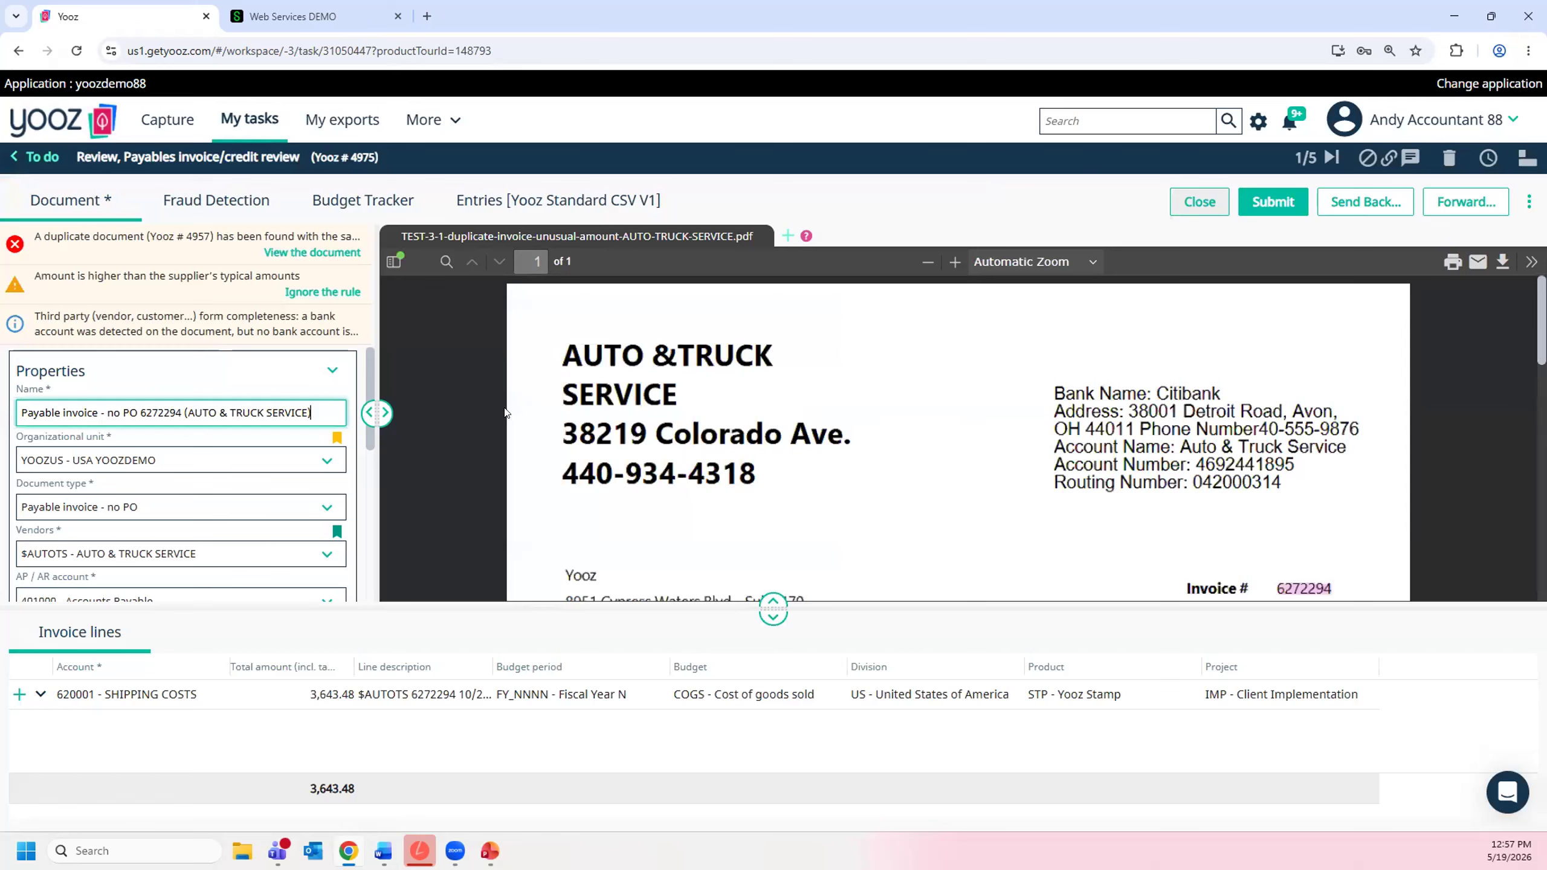
pyautogui.click(290, 250)
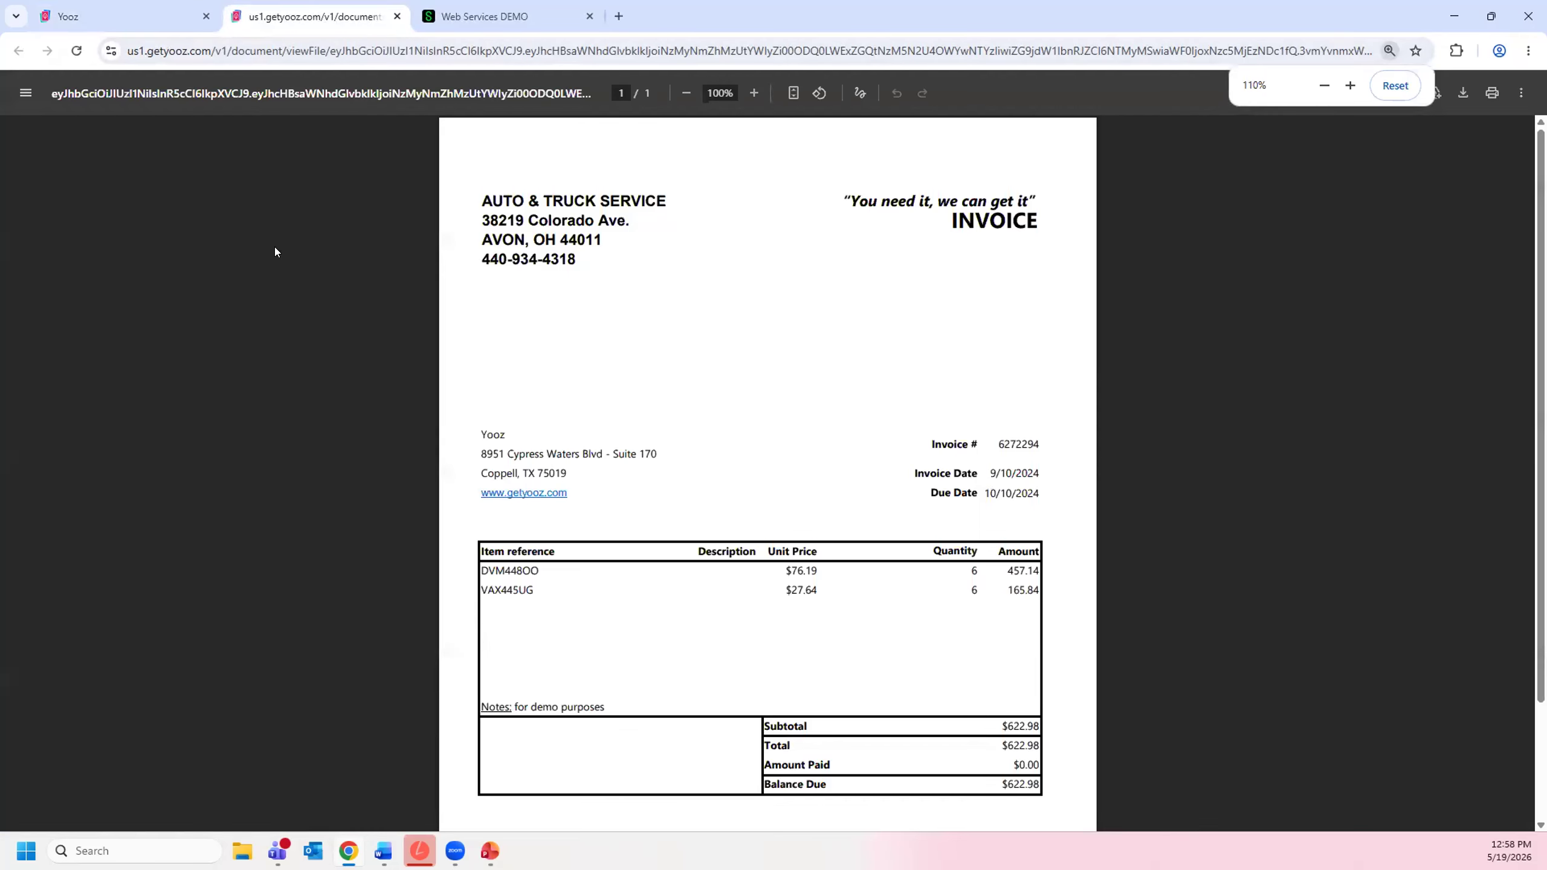
pyautogui.moveTo(311, 16); pyautogui.dragTo(154, 177)
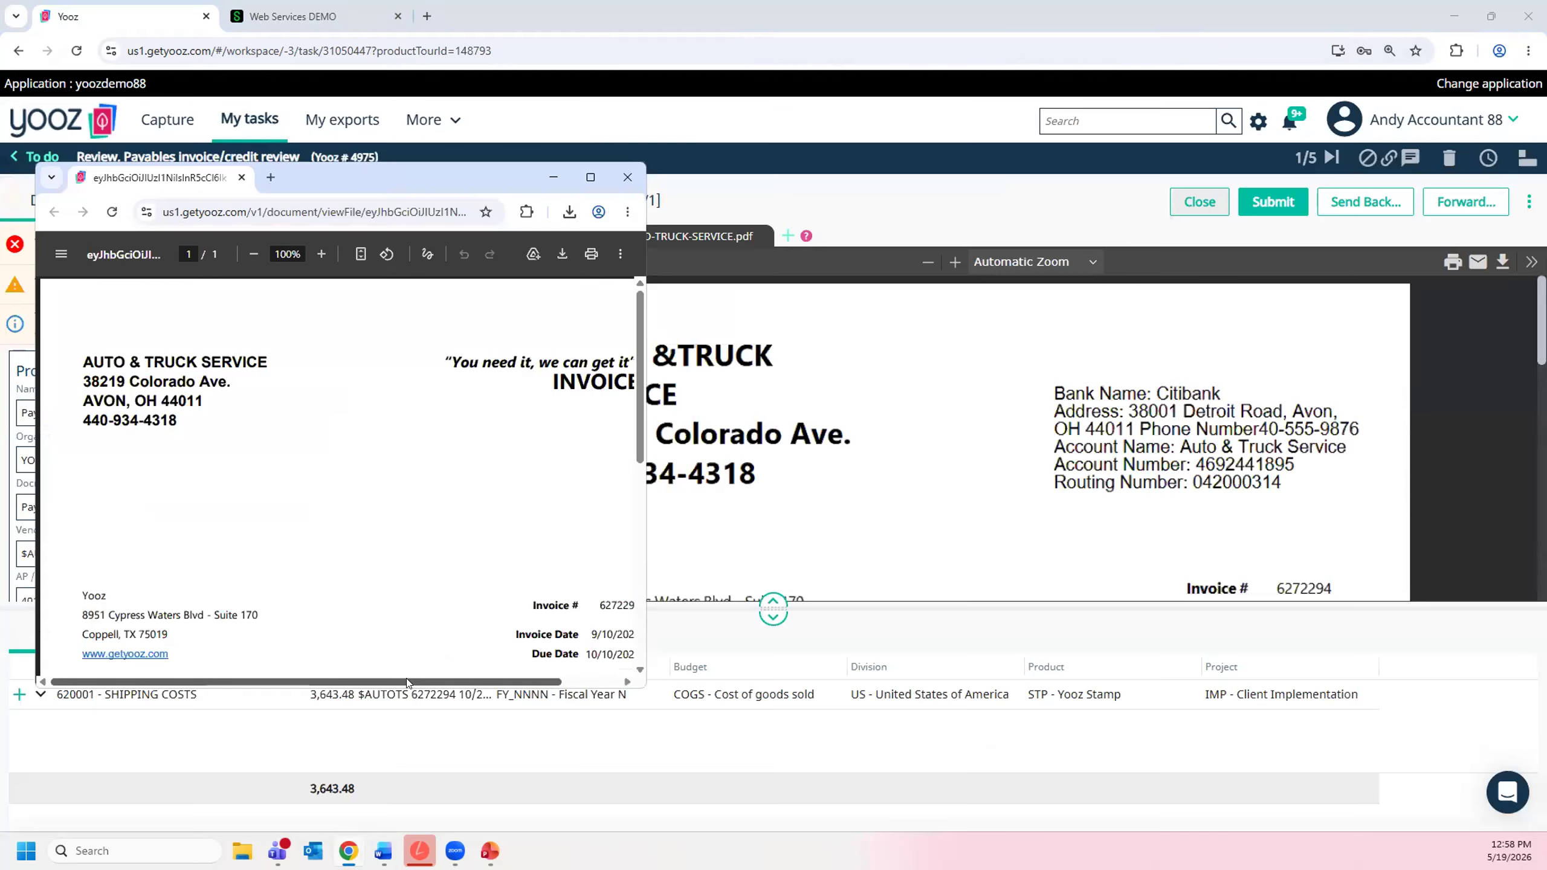
pyautogui.moveTo(406, 680); pyautogui.dragTo(466, 680)
pyautogui.scroll(-4, 1023, 507)
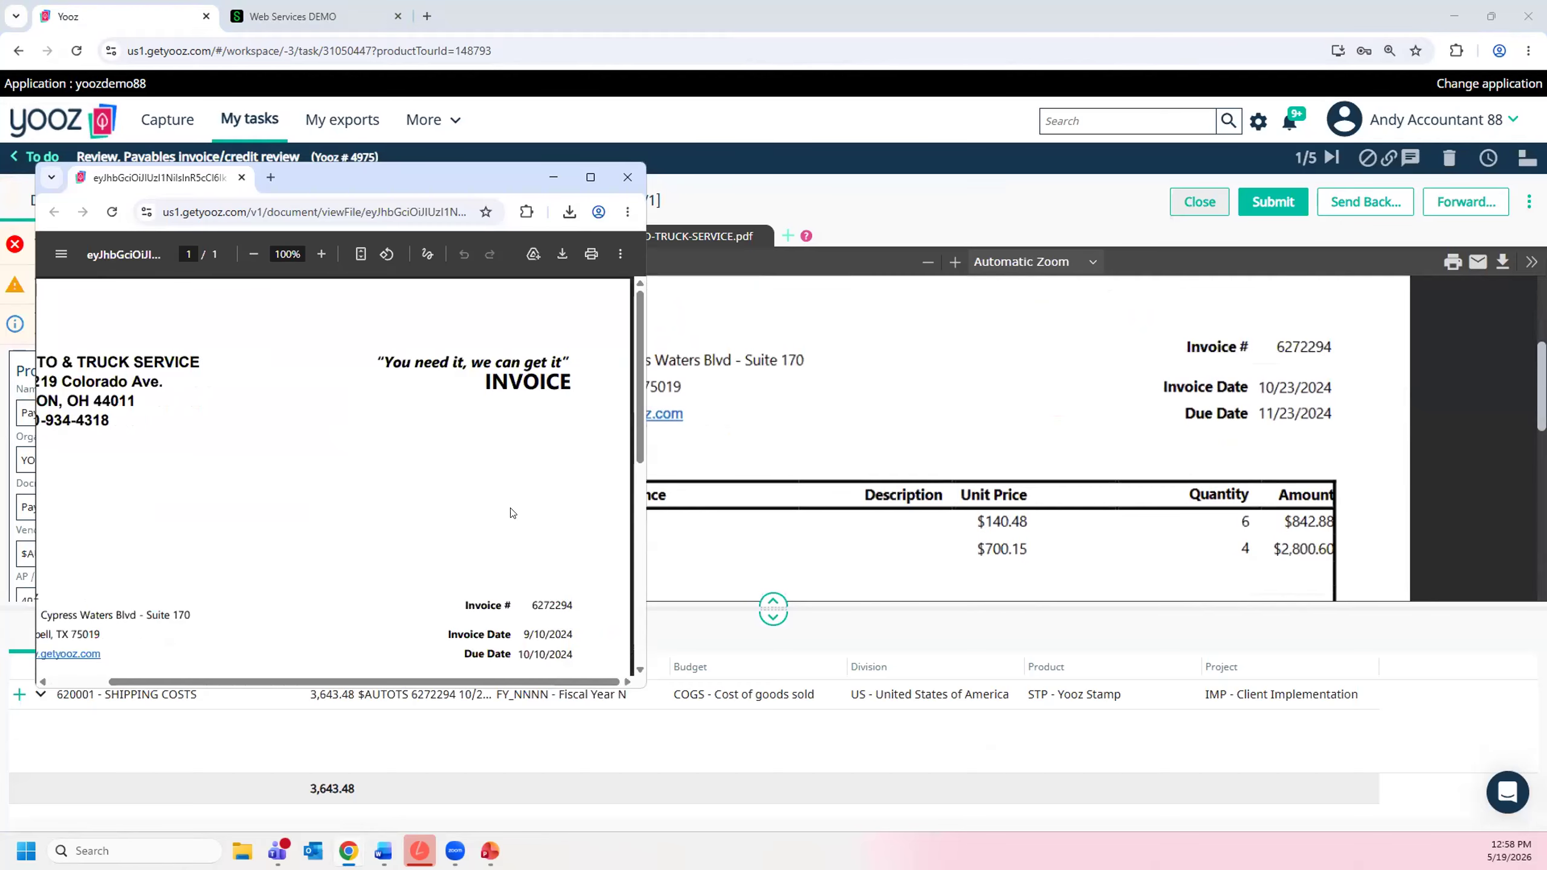
pyautogui.scroll(-1, 541, 654)
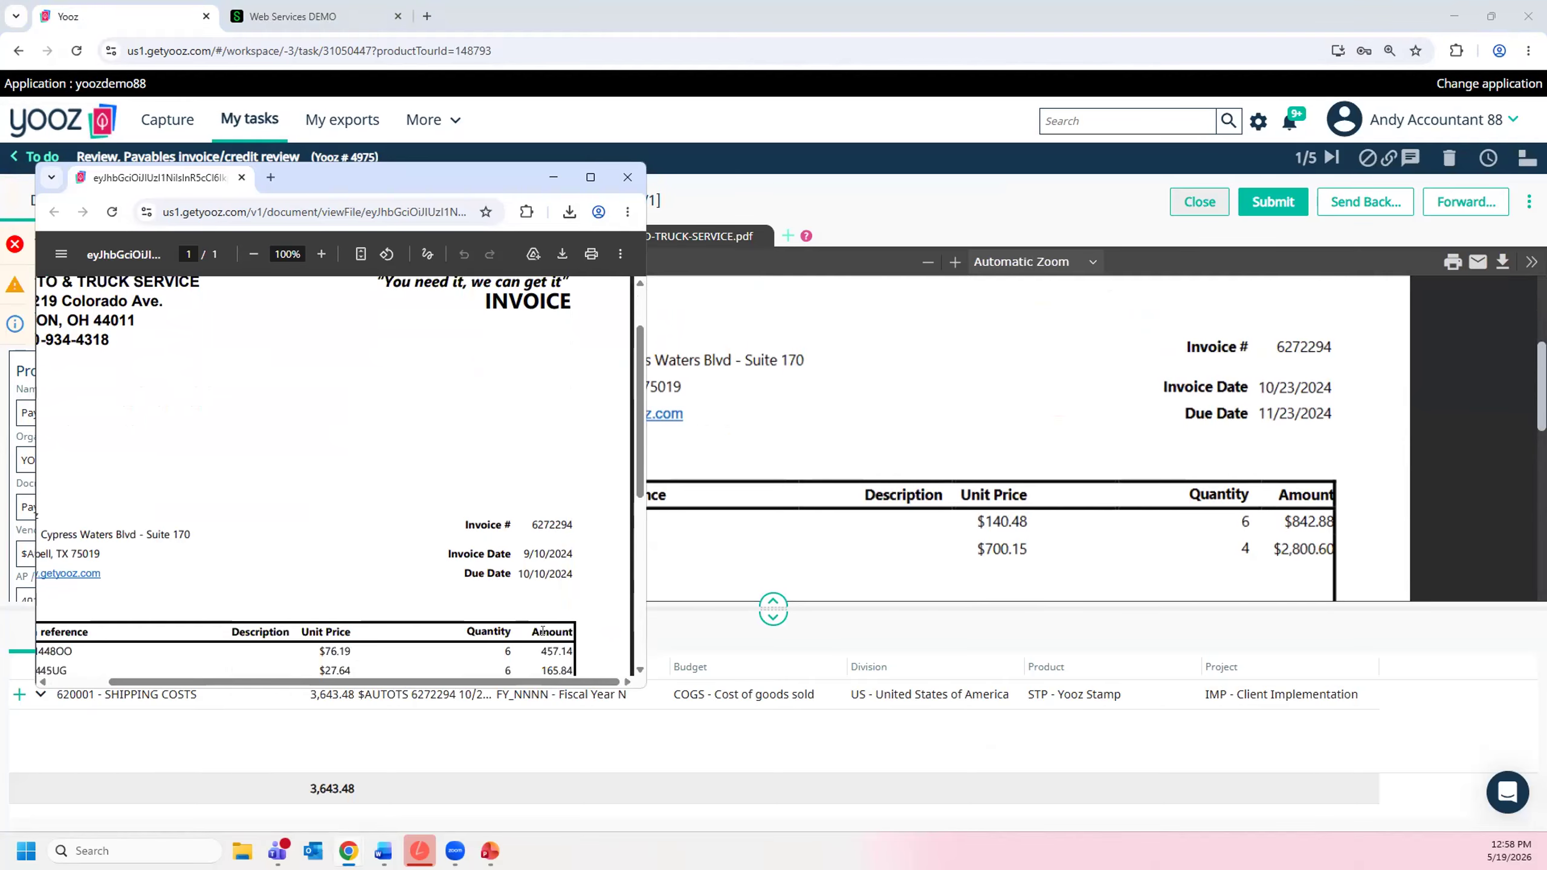
pyautogui.click(626, 181)
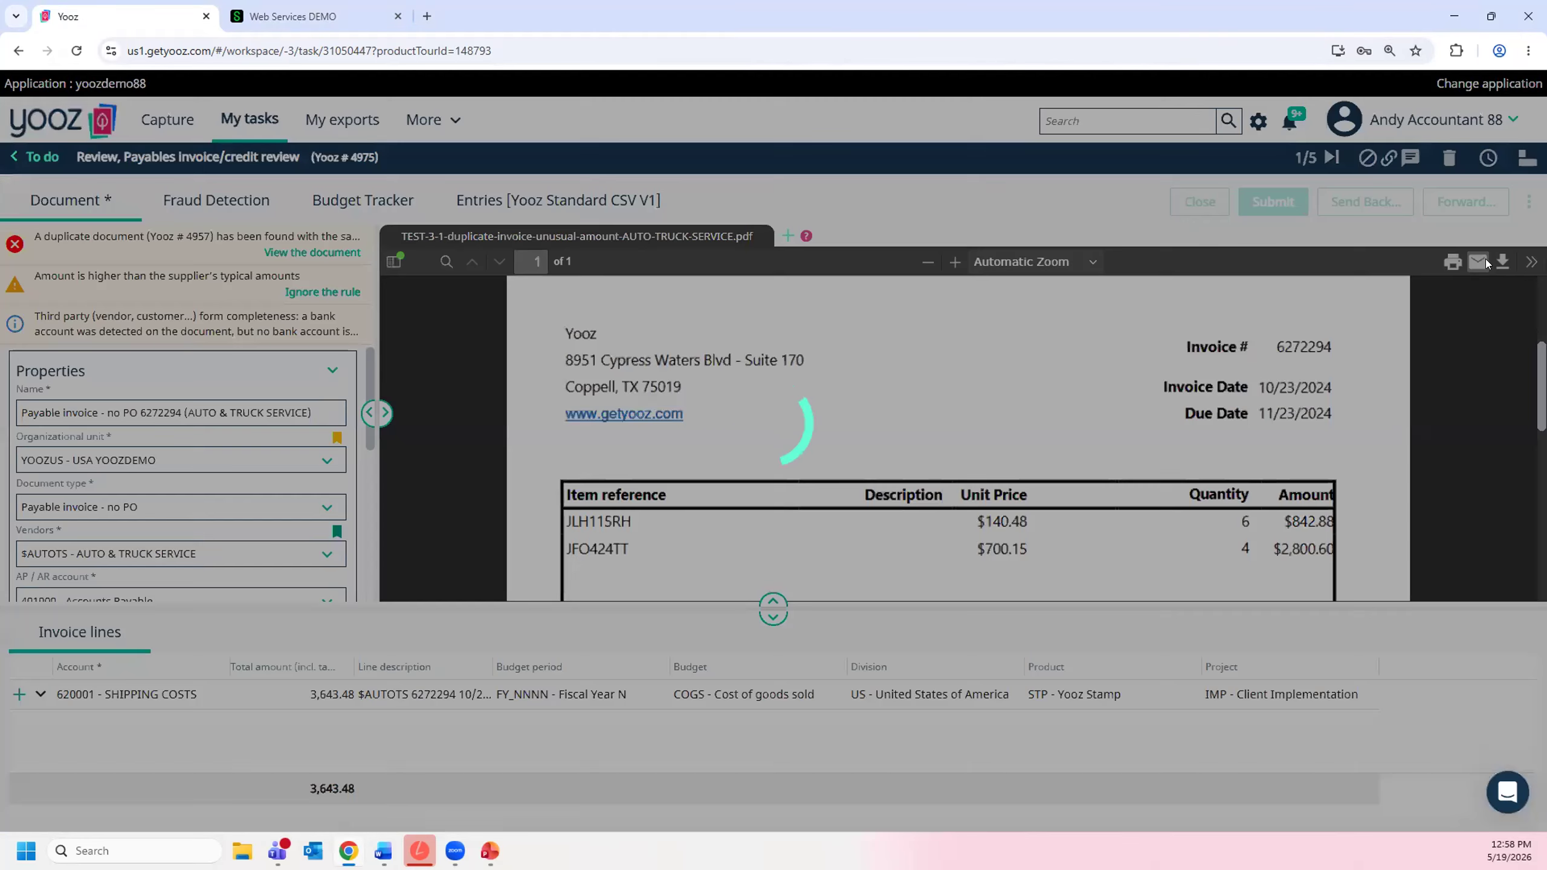
# - Open a new message to the vendor about the invoice and cancel it without sending
pyautogui.click(1486, 261)
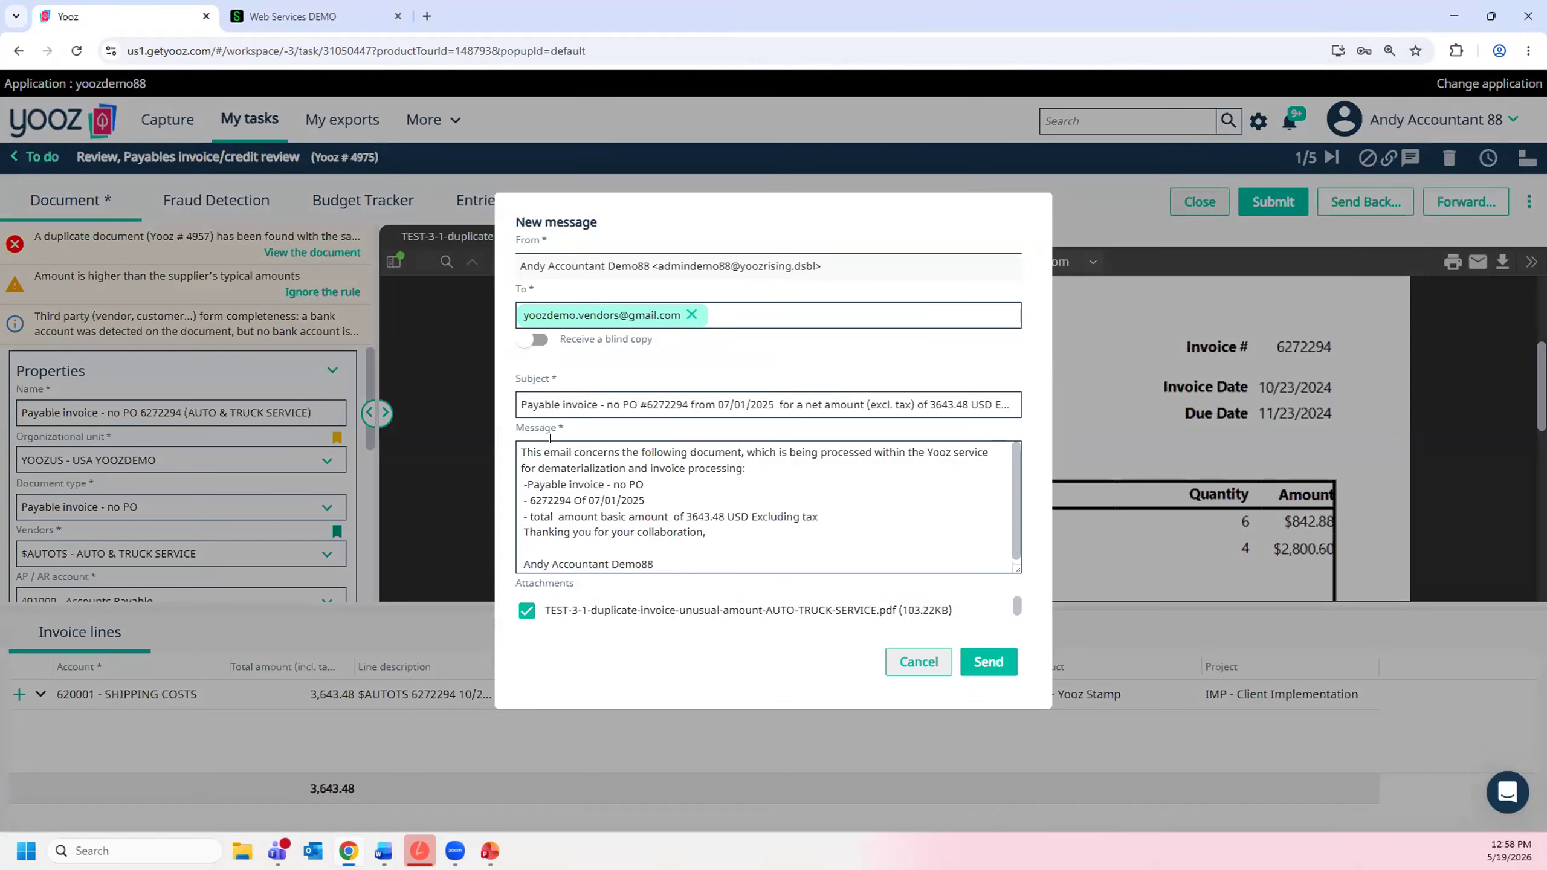
pyautogui.click(895, 652)
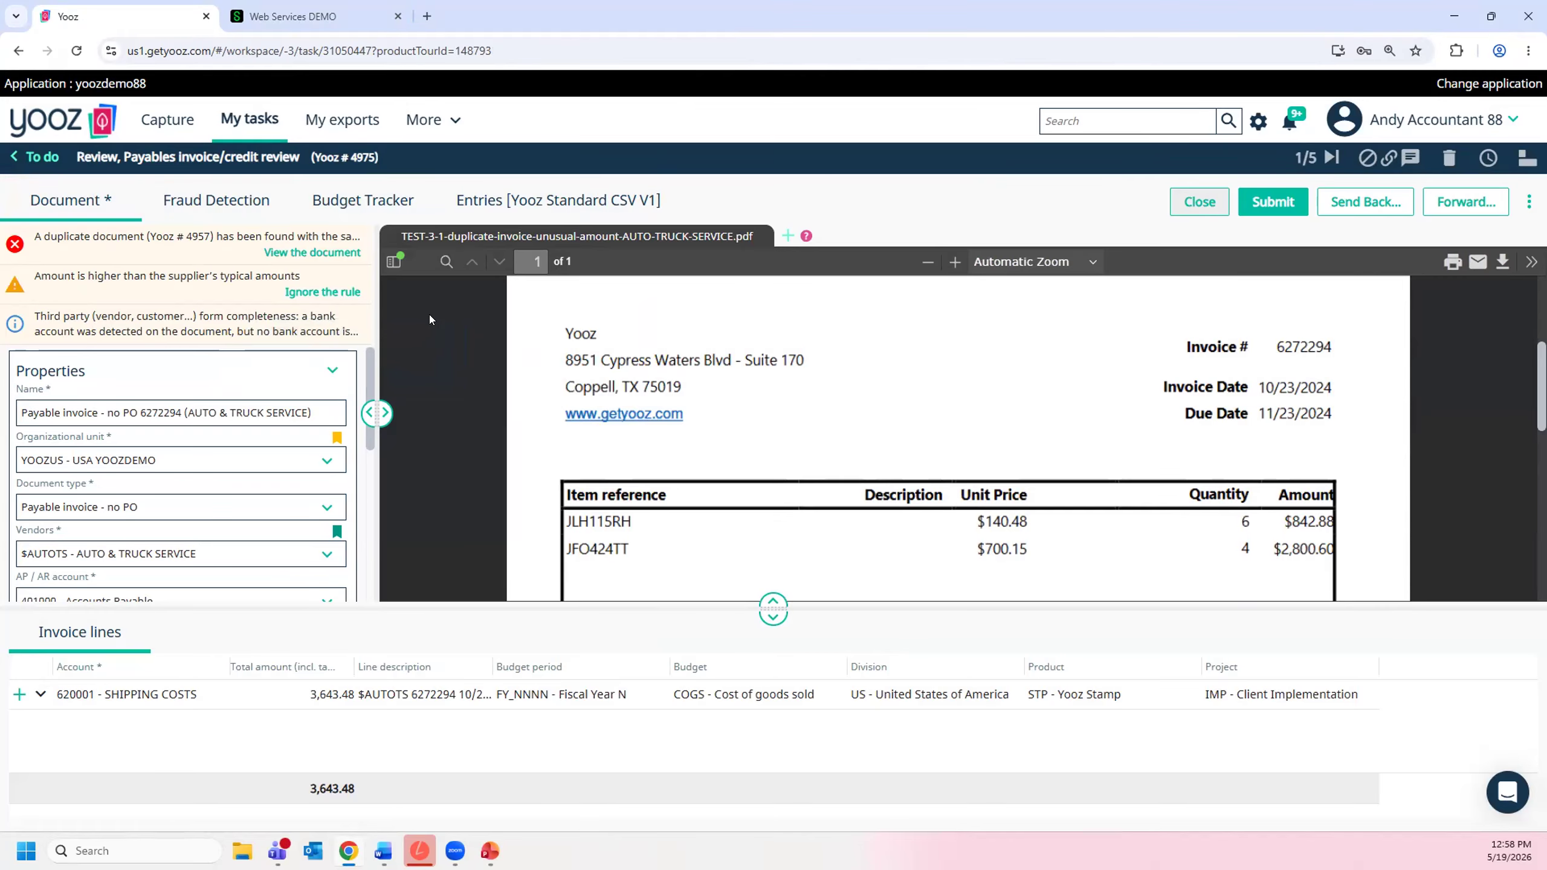
# - Check the invoice's bank details and amounts against its alerts, and view the Fraud Detection report
pyautogui.scroll(3, 429, 314)
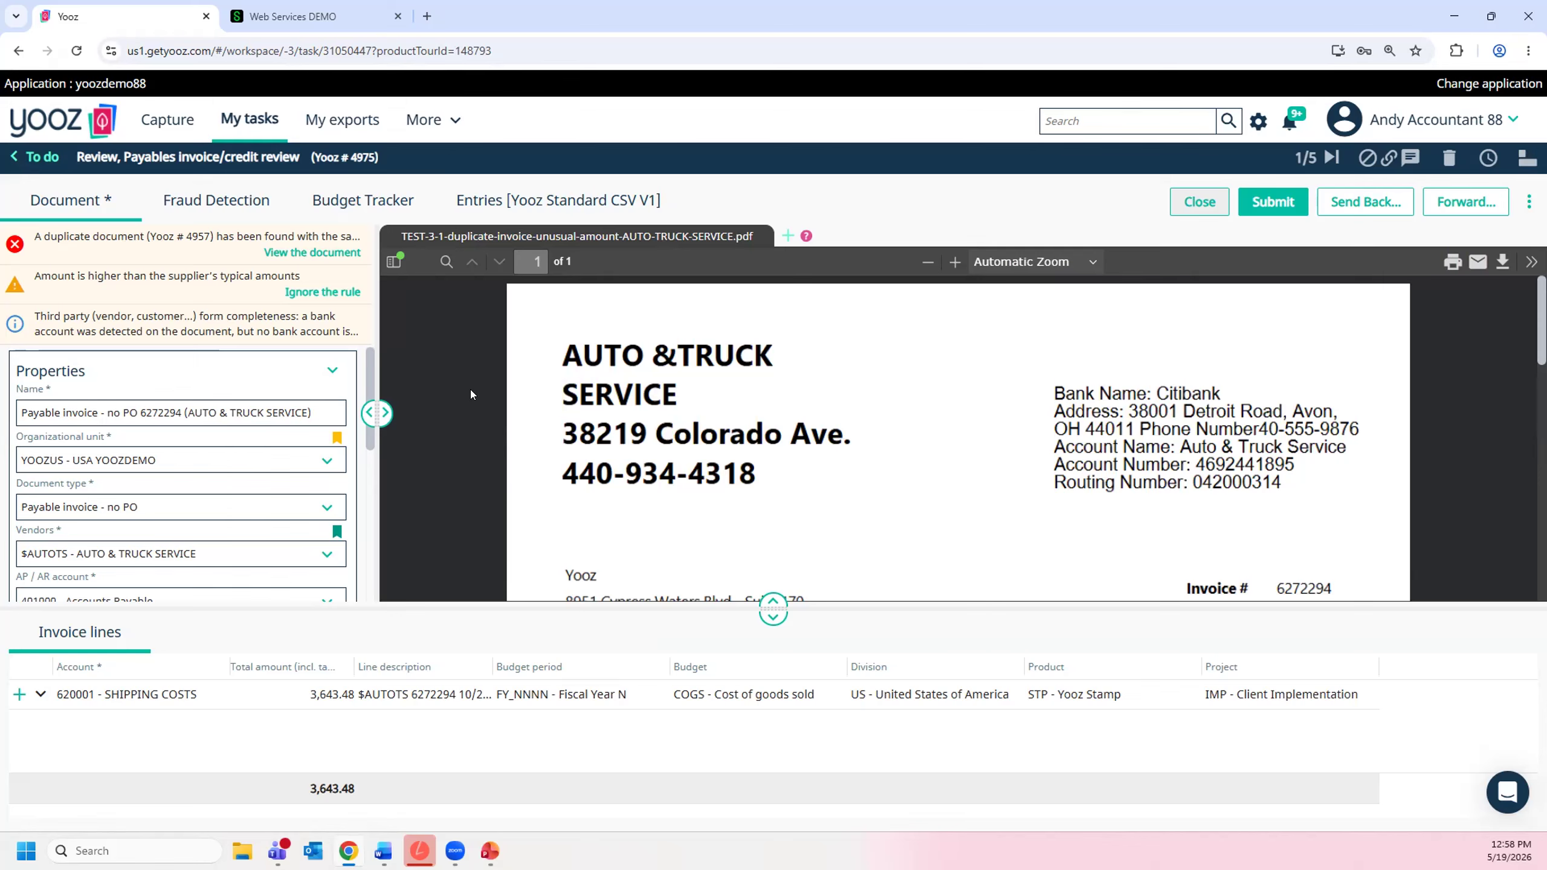
pyautogui.scroll(-5, 470, 390)
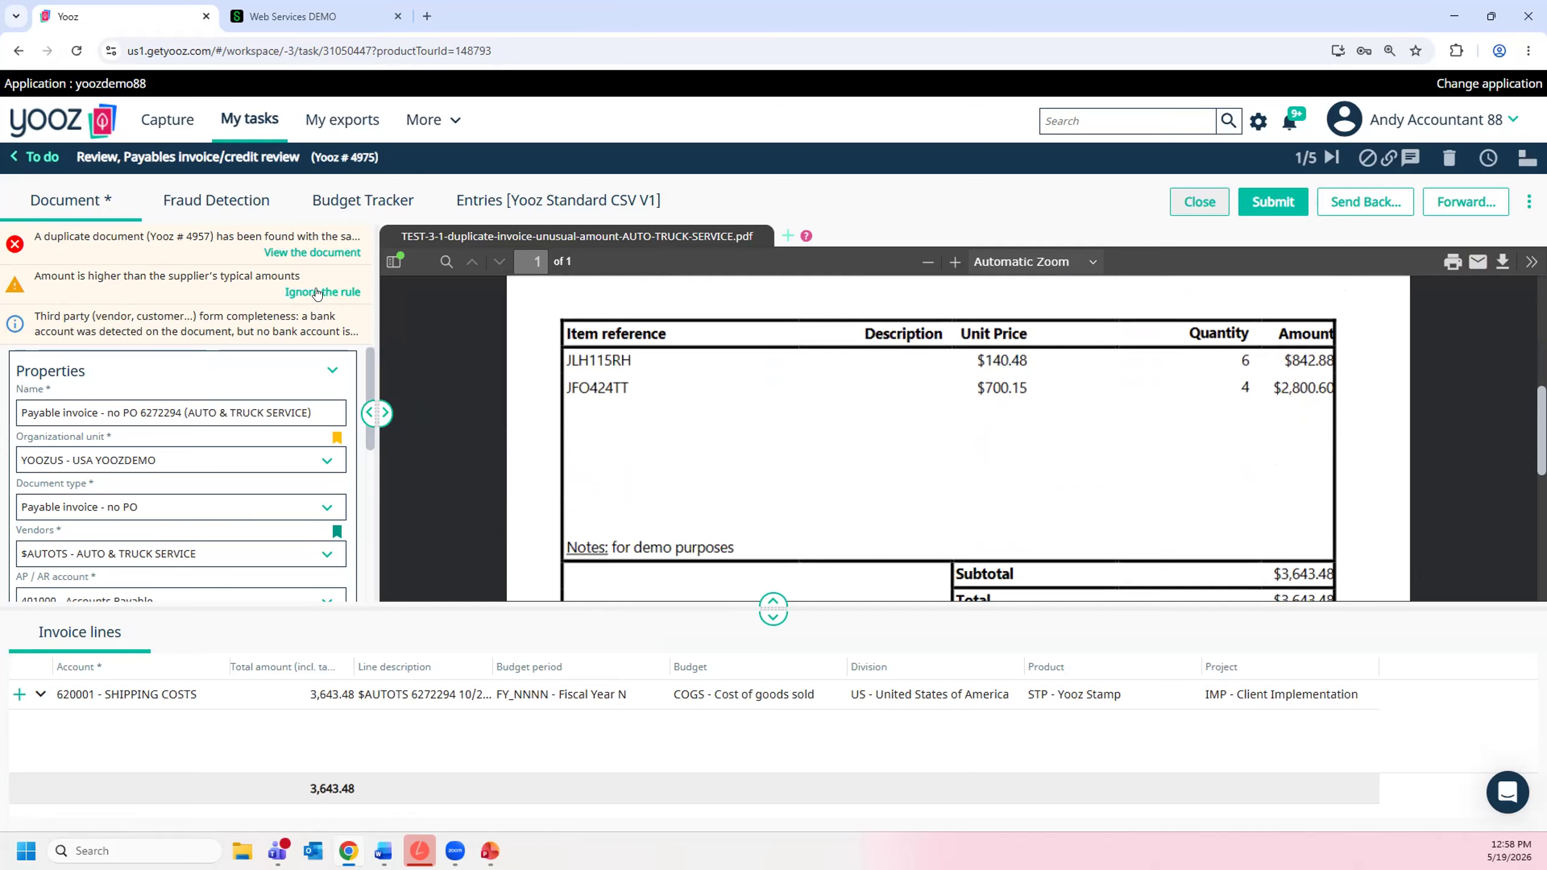
pyautogui.scroll(5, 440, 360)
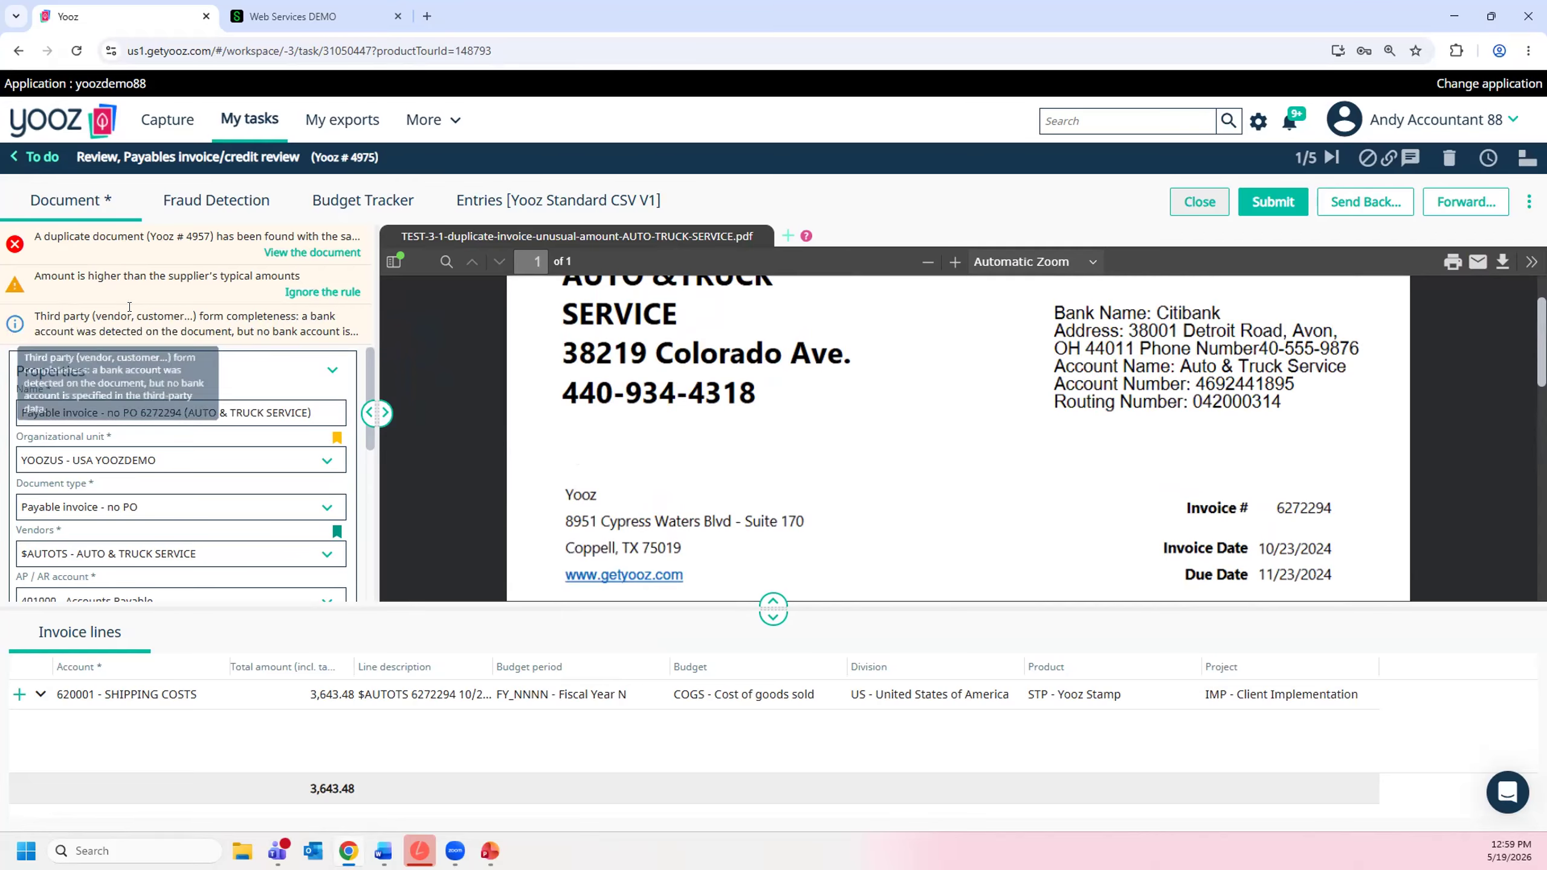
pyautogui.click(195, 206)
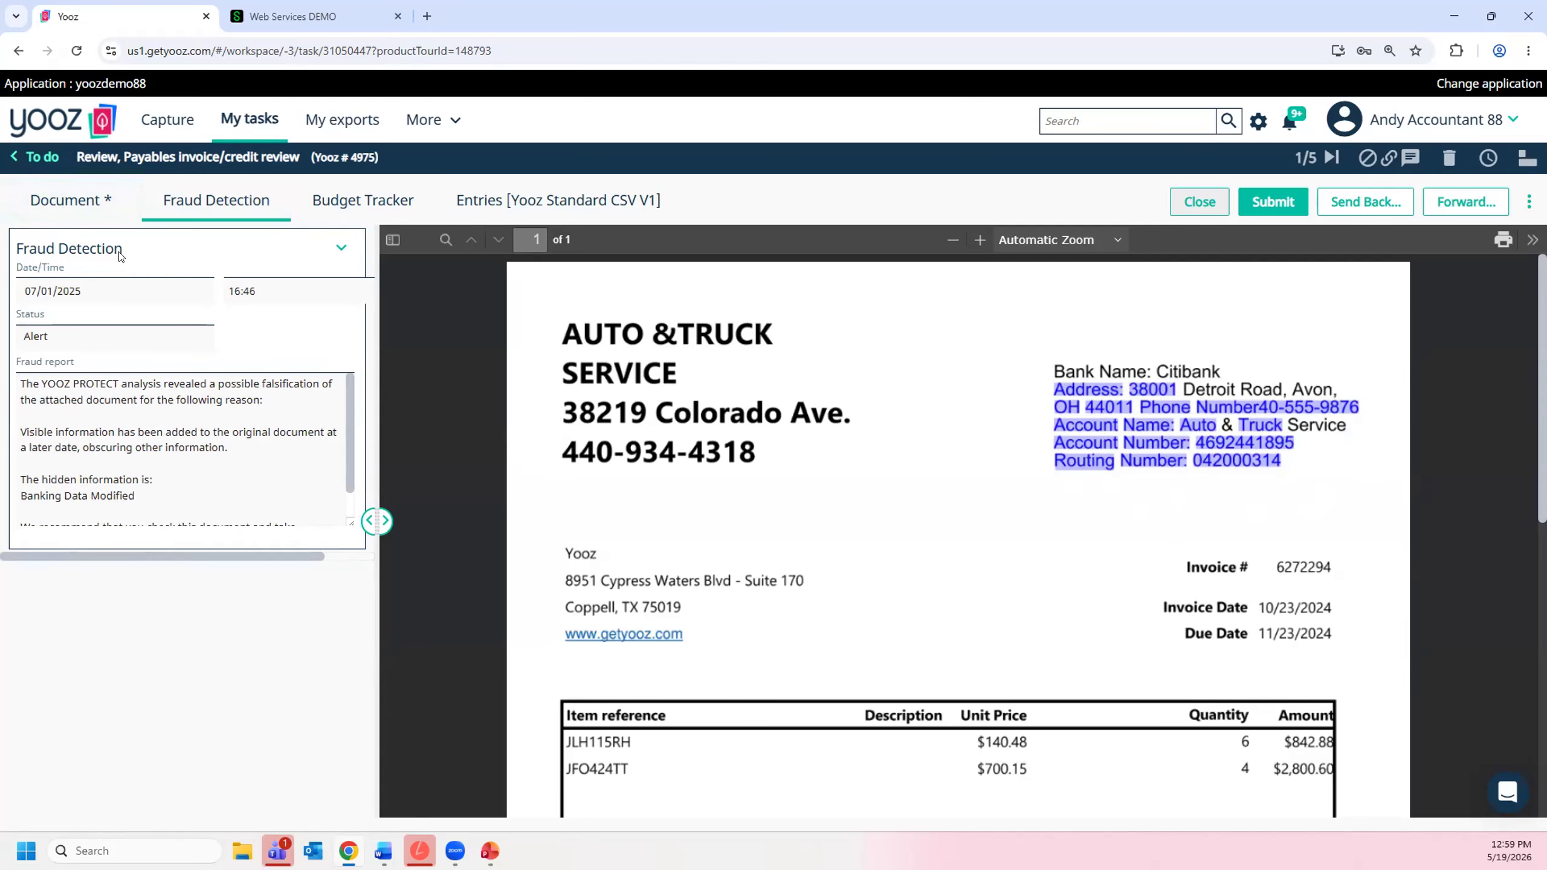
# - Return to the task list and open the AUTO & TRUCK SERVICE document under Vendor Statement
pyautogui.click(43, 158)
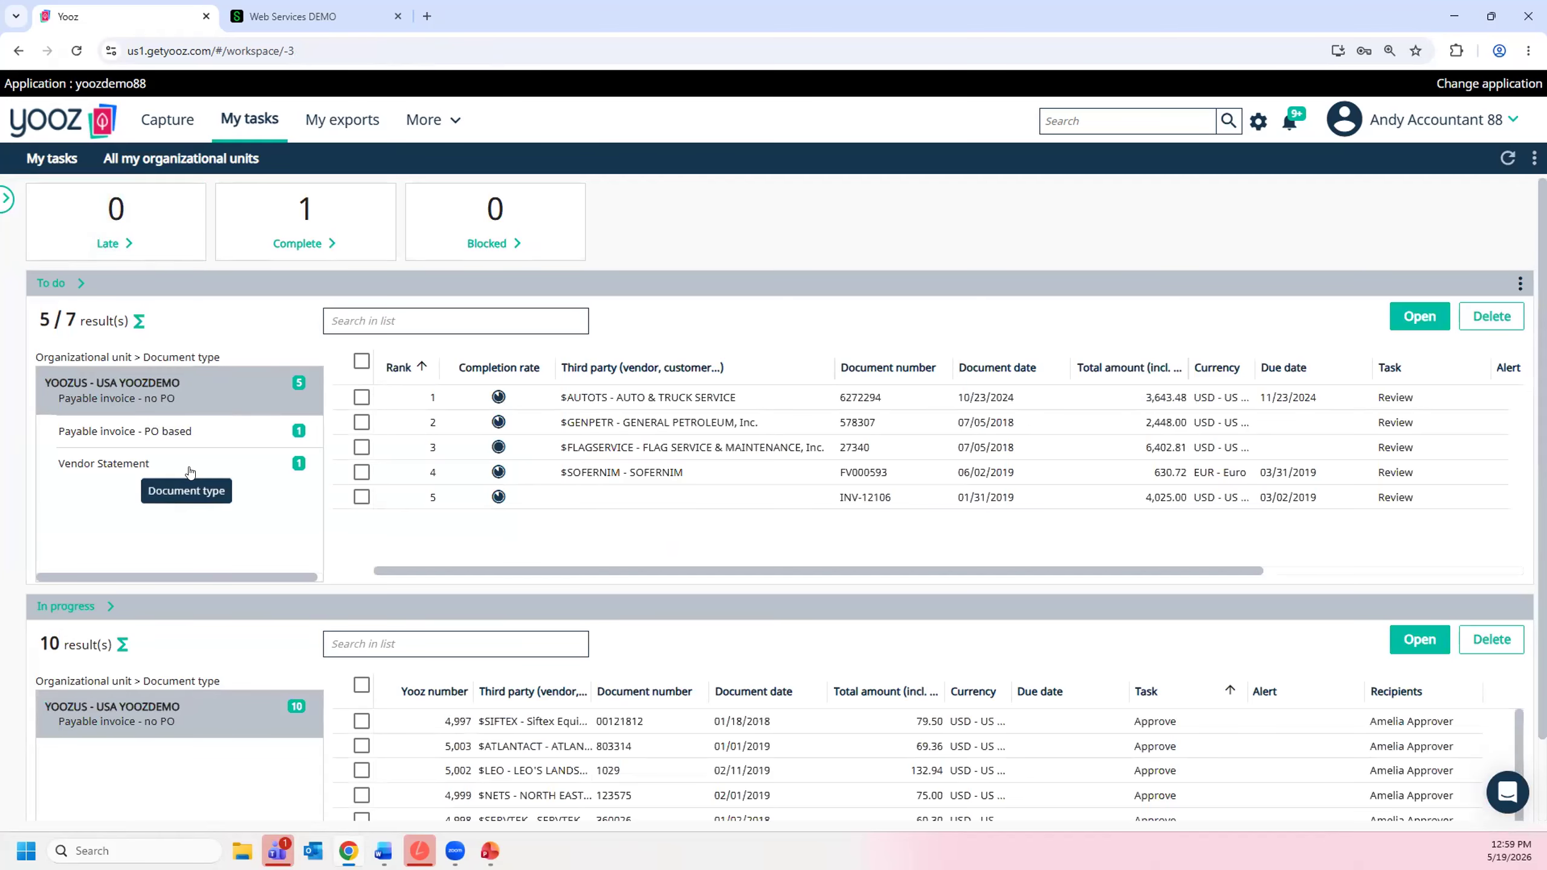
pyautogui.click(189, 469)
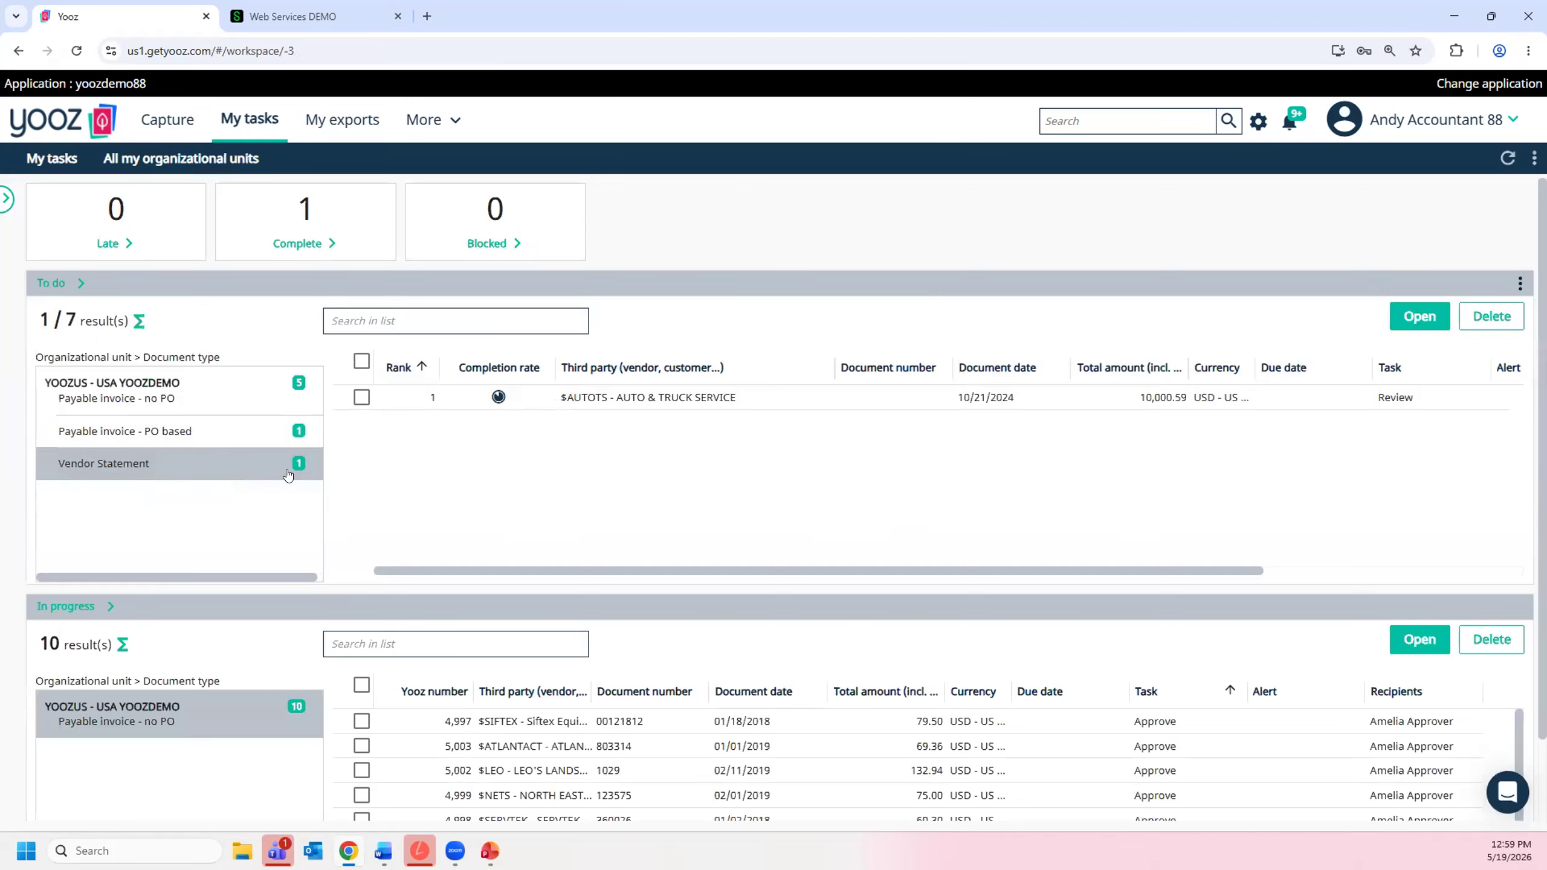
pyautogui.doubleClick(580, 396)
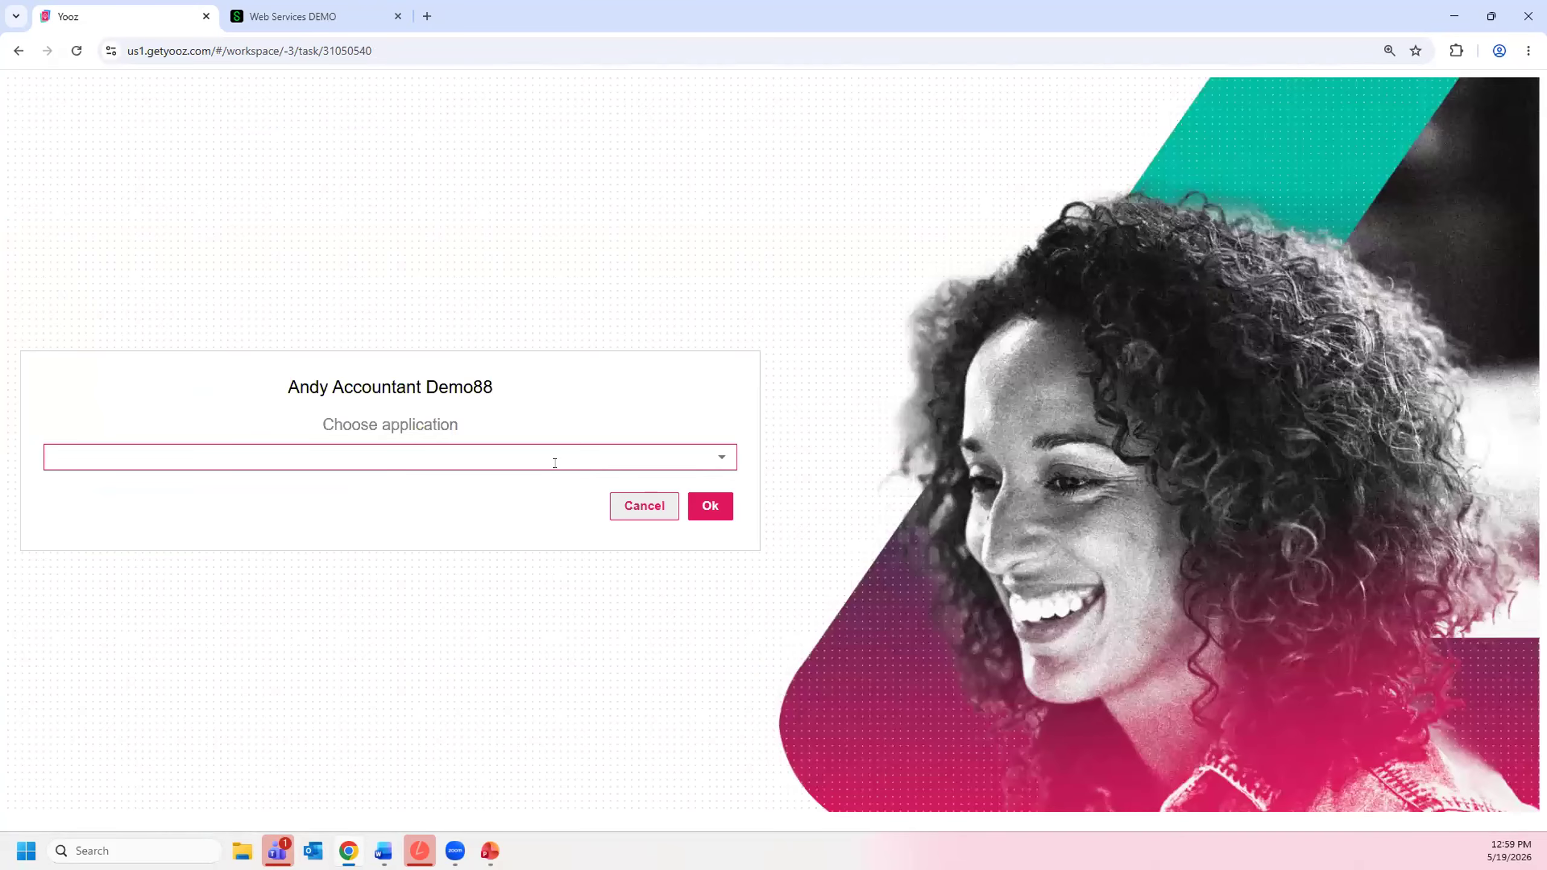
# - Choose the yoozdemo88 application and sort the vendor statement's invoice list by the Matching? status
pyautogui.click(554, 460)
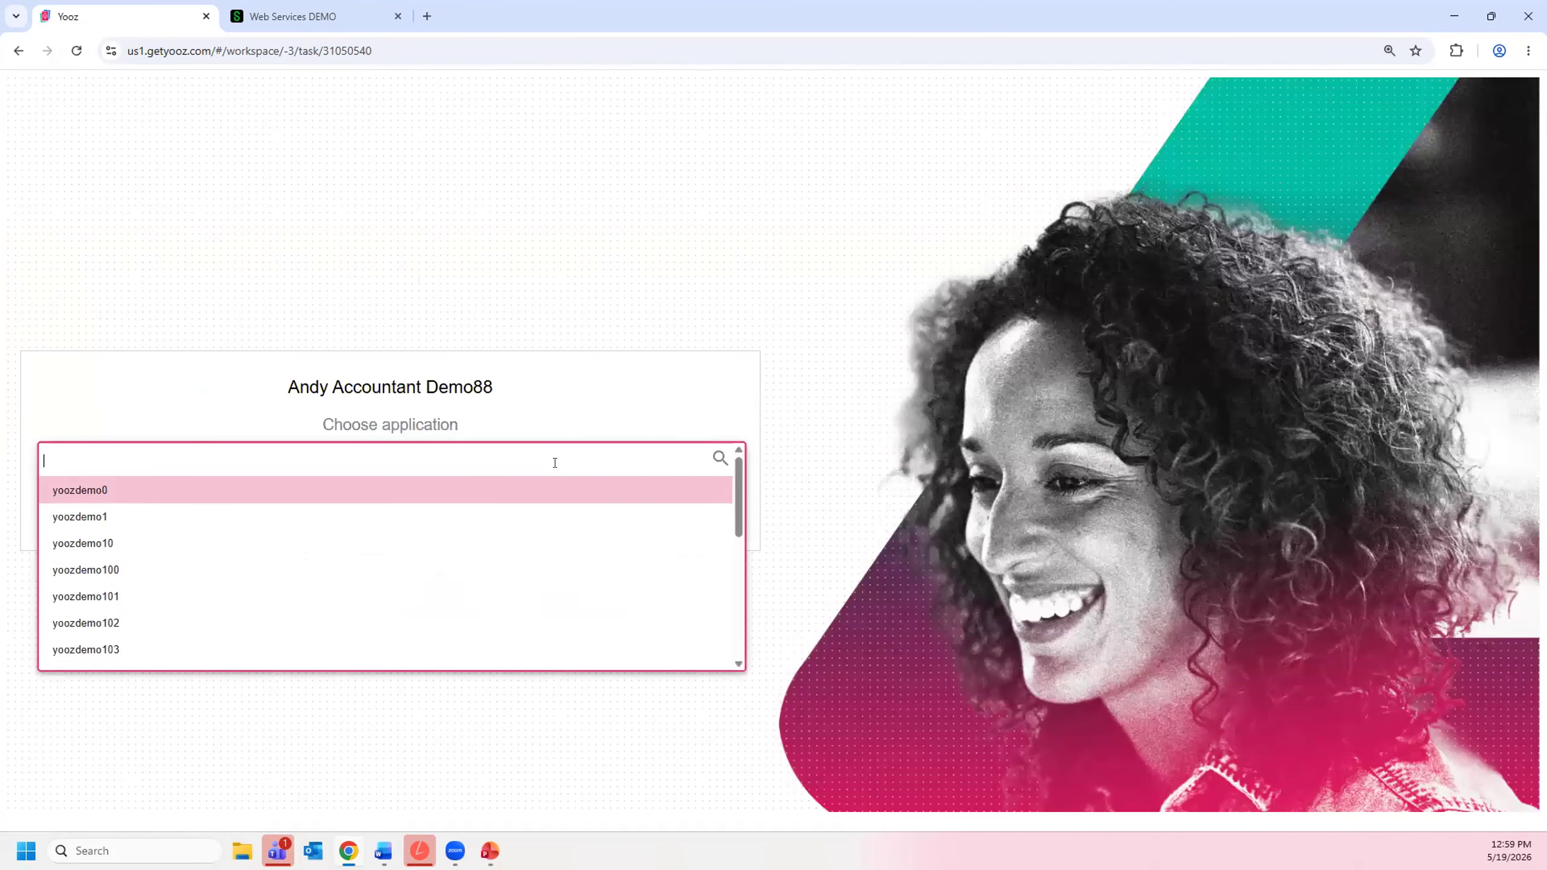
pyautogui.write('88')
pyautogui.scroll(-3, 134, 621)
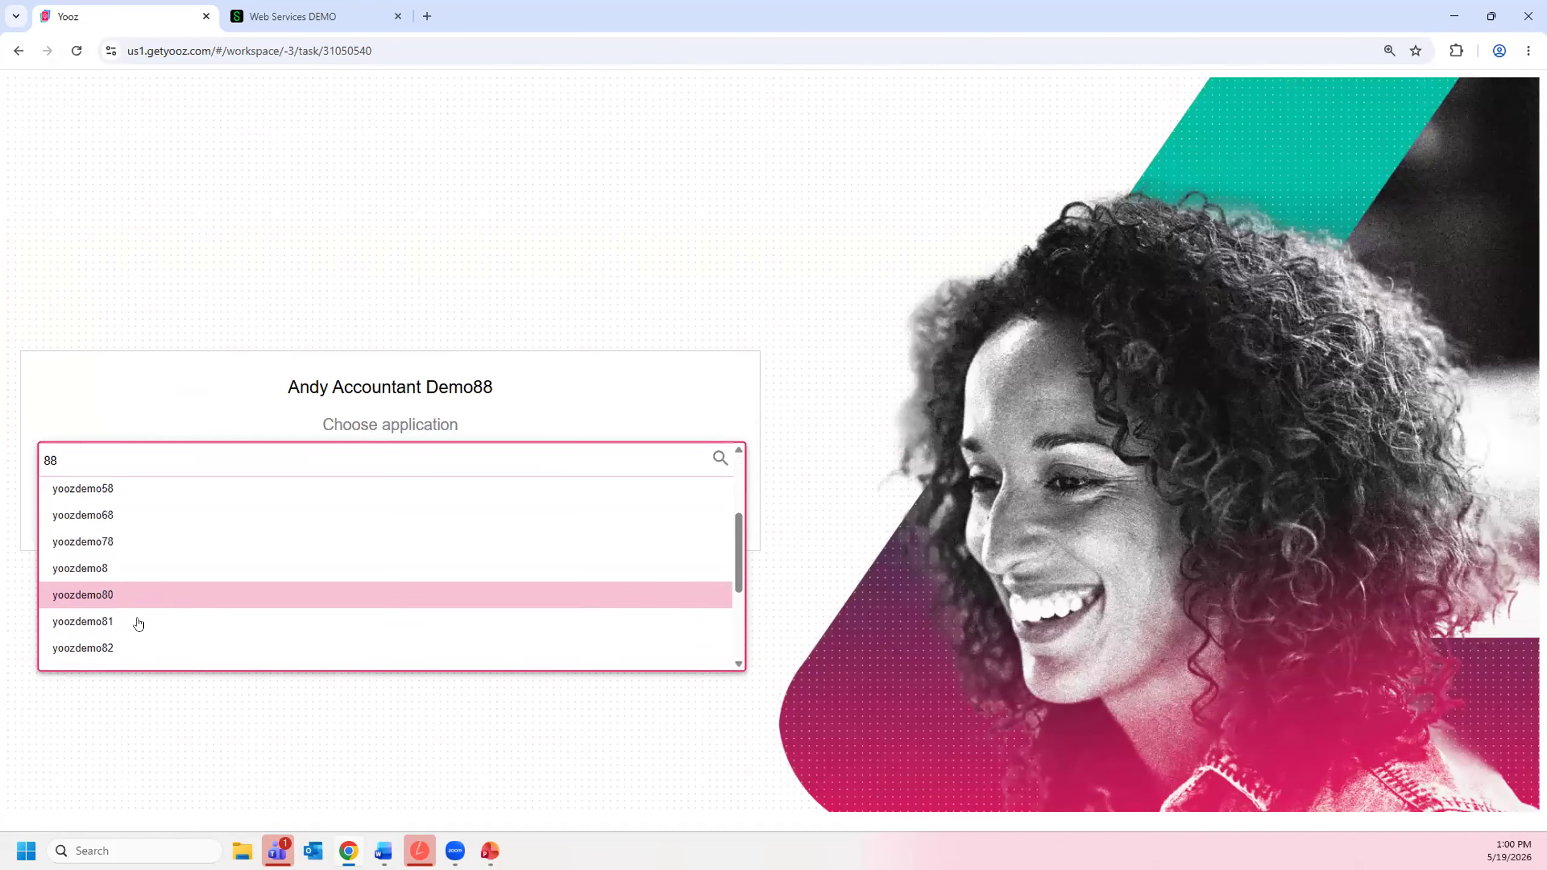
pyautogui.scroll(-3, 125, 622)
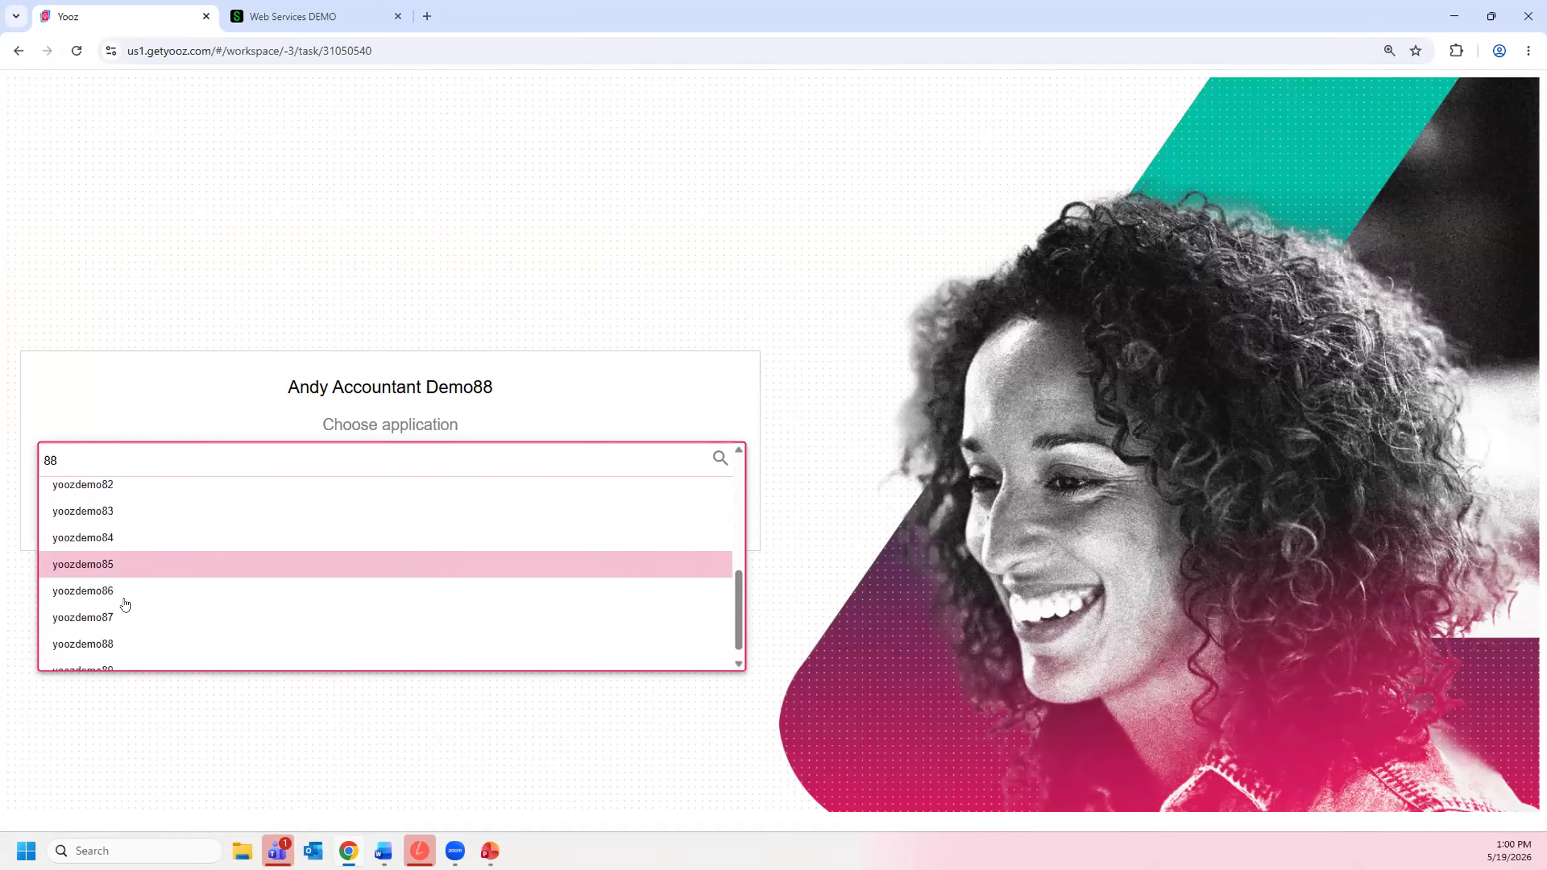
pyautogui.click(127, 632)
pyautogui.click(708, 506)
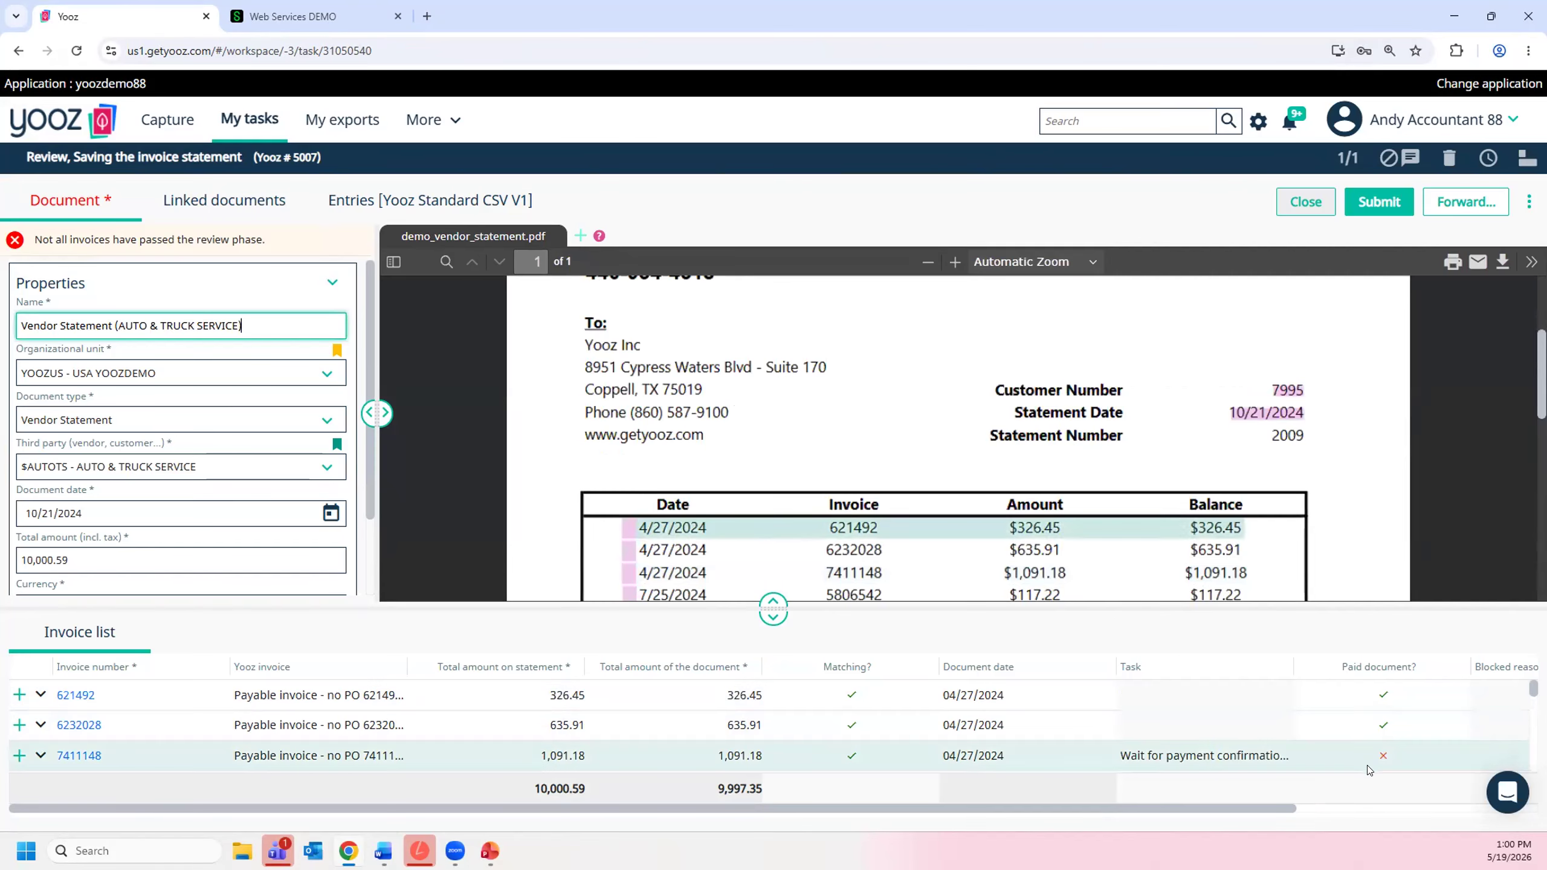
pyautogui.click(846, 667)
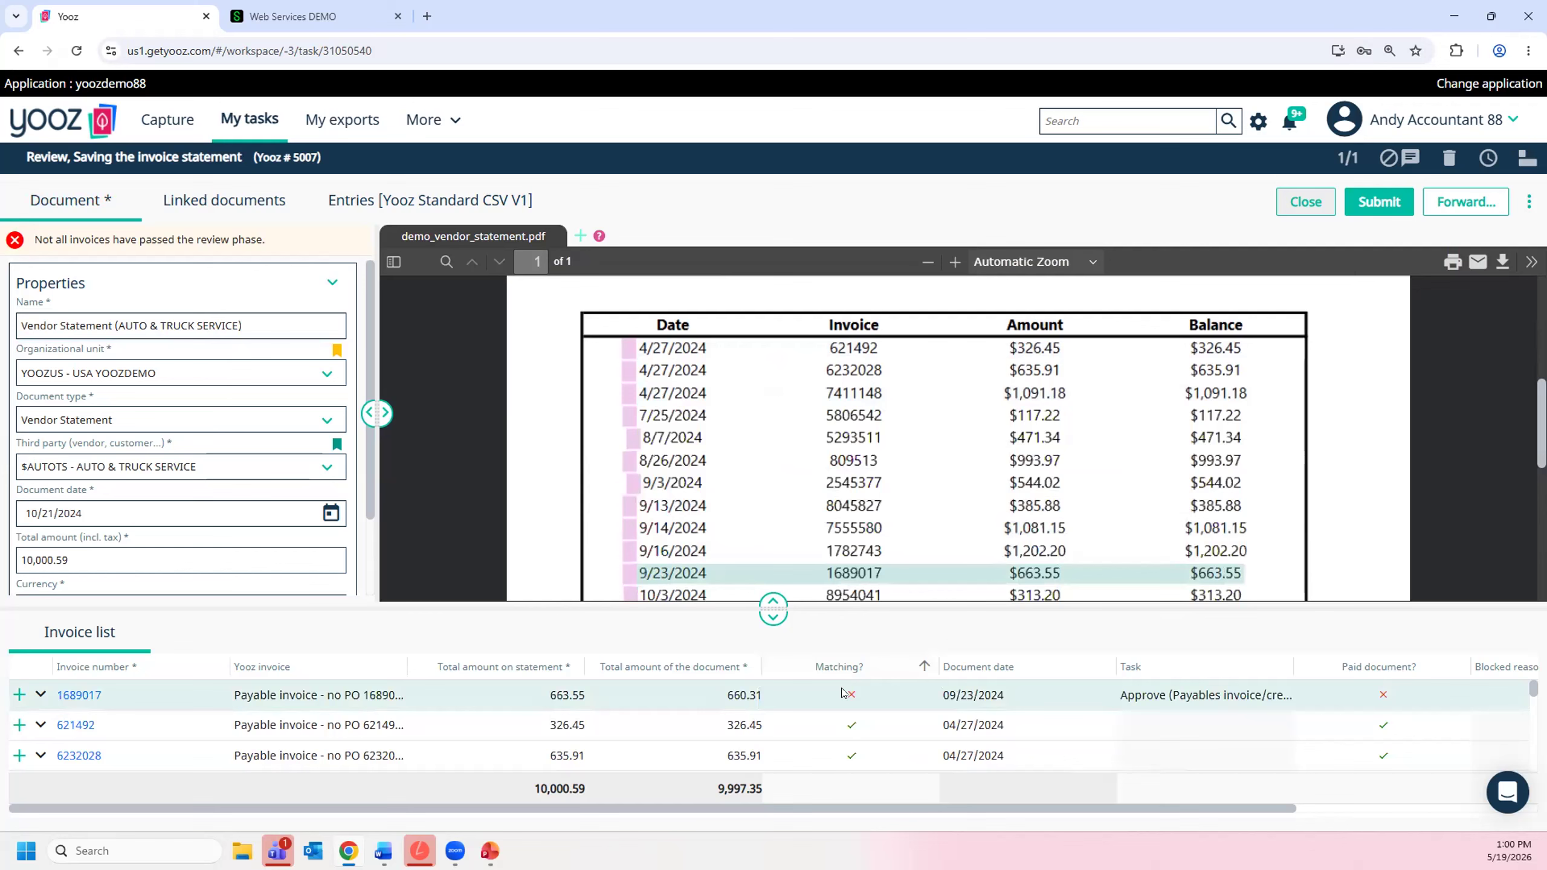
# - Impersonate the approver suggested under Selection to open that user's task list
pyautogui.click(1508, 122)
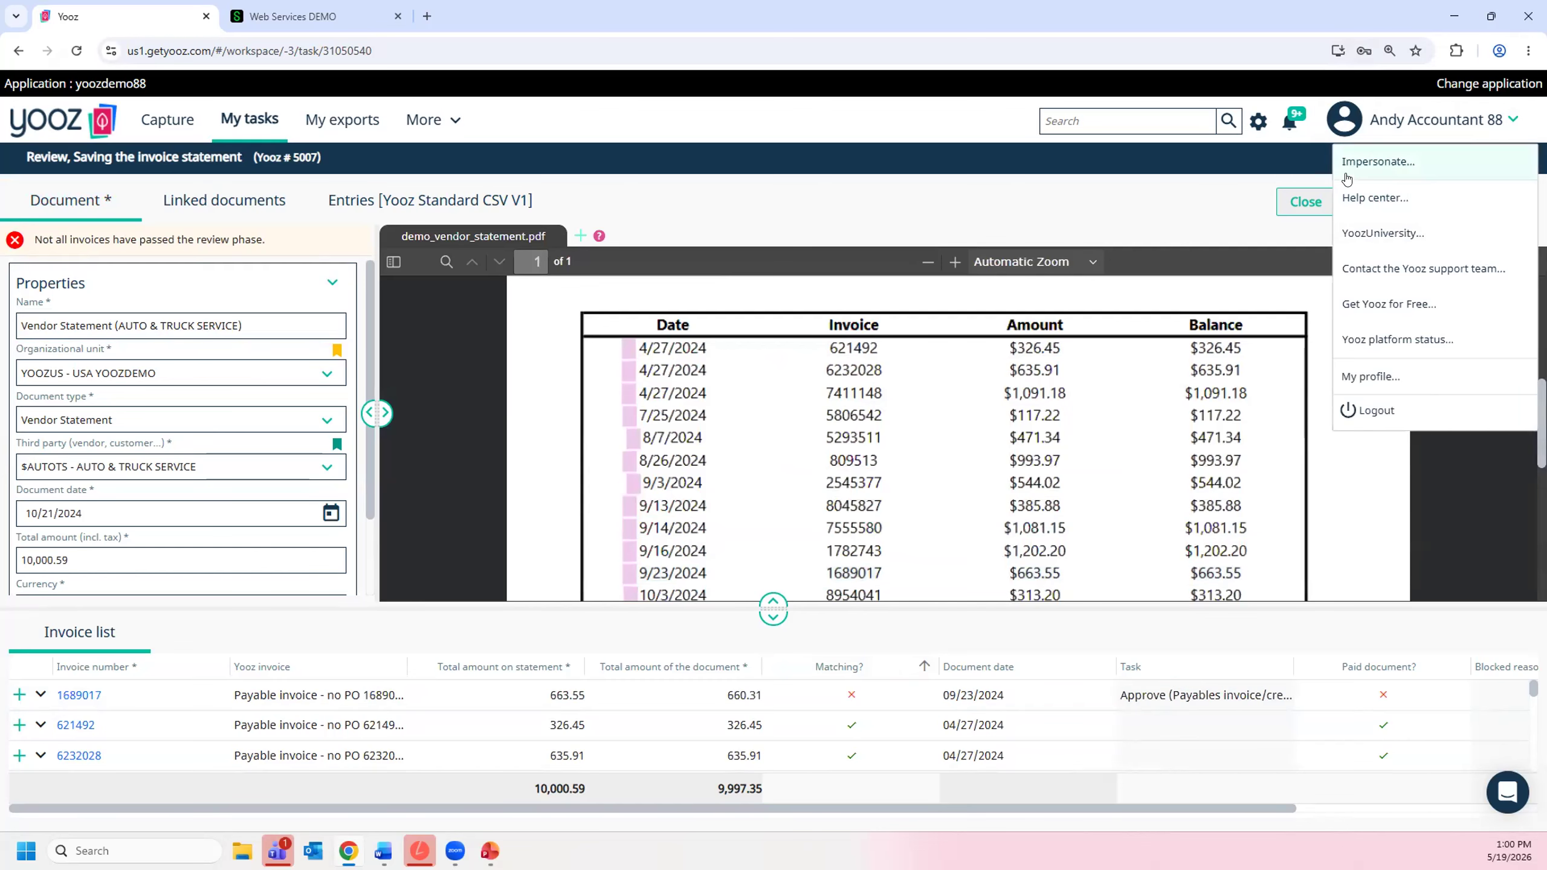
pyautogui.click(1378, 161)
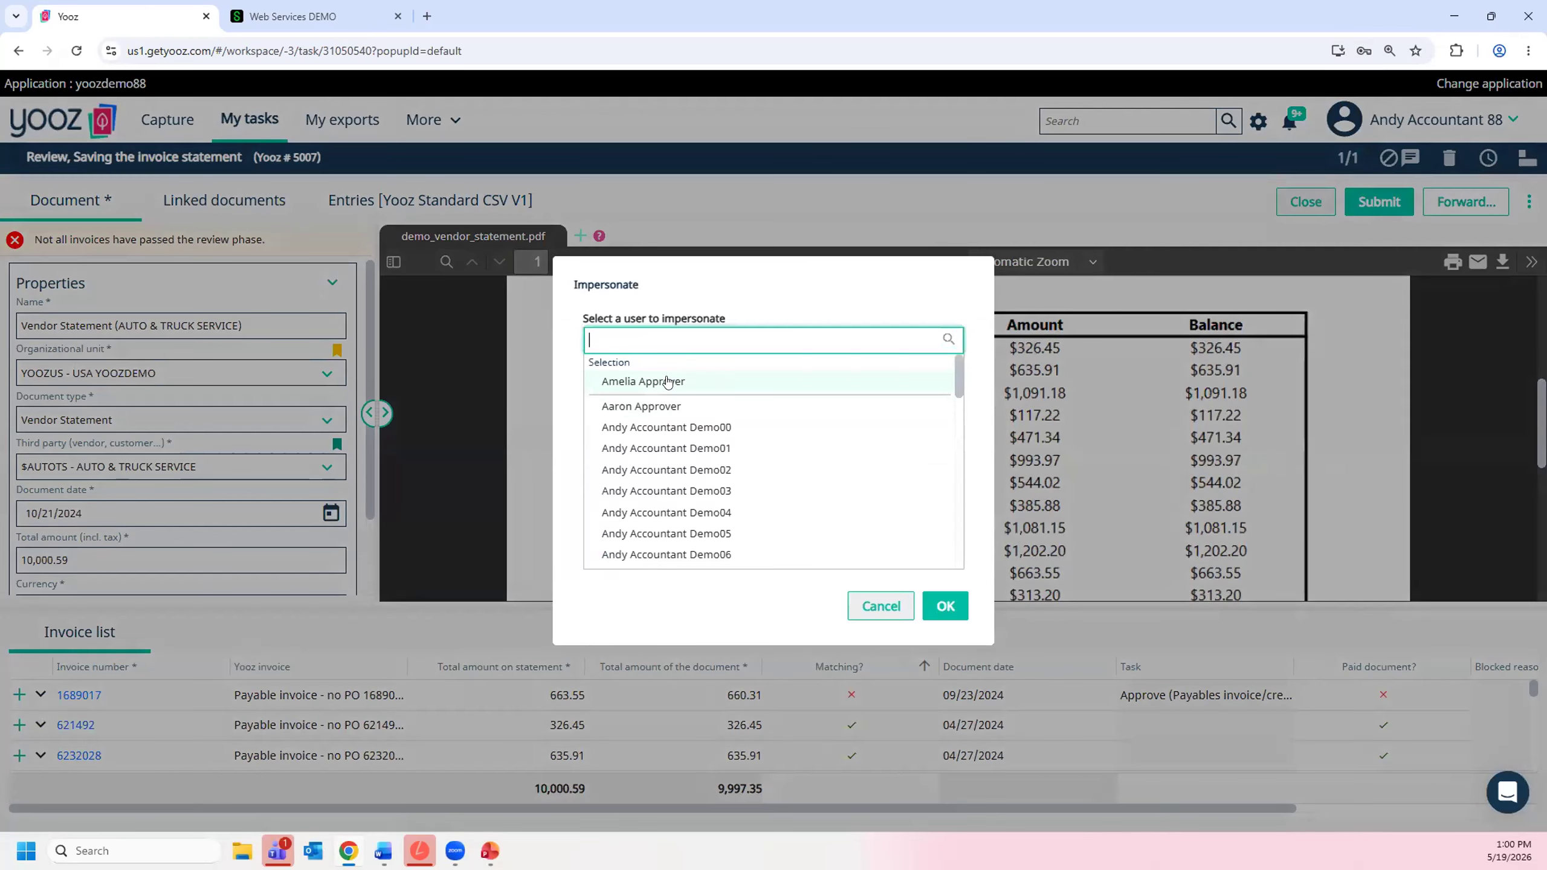
pyautogui.click(945, 605)
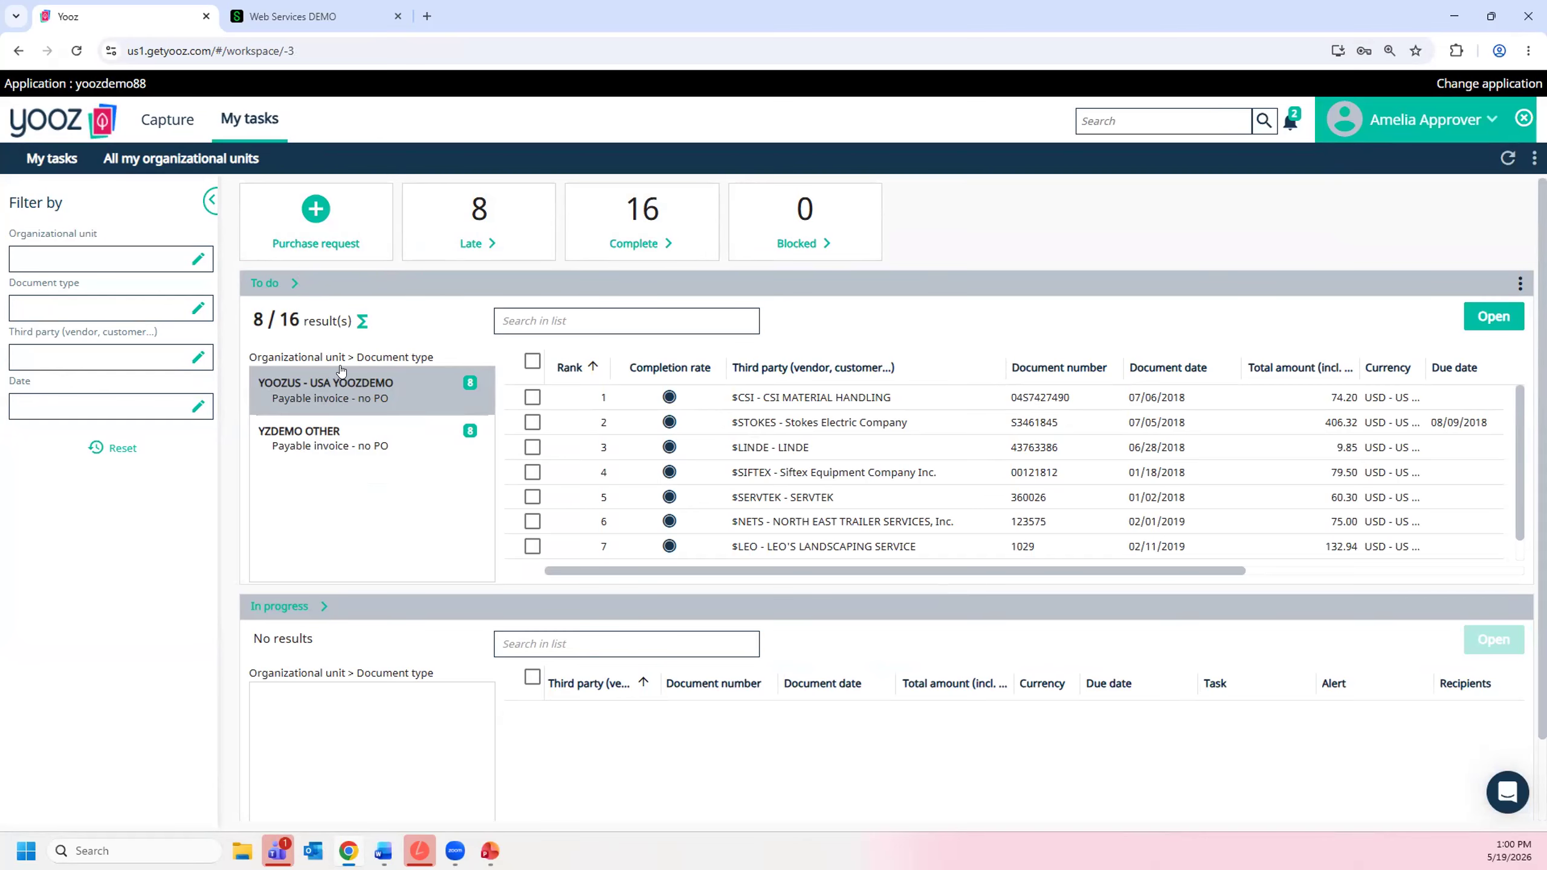
# - Switch to Sage Intacct and open the Bills list in Accounts Payable
pyautogui.click(288, 22)
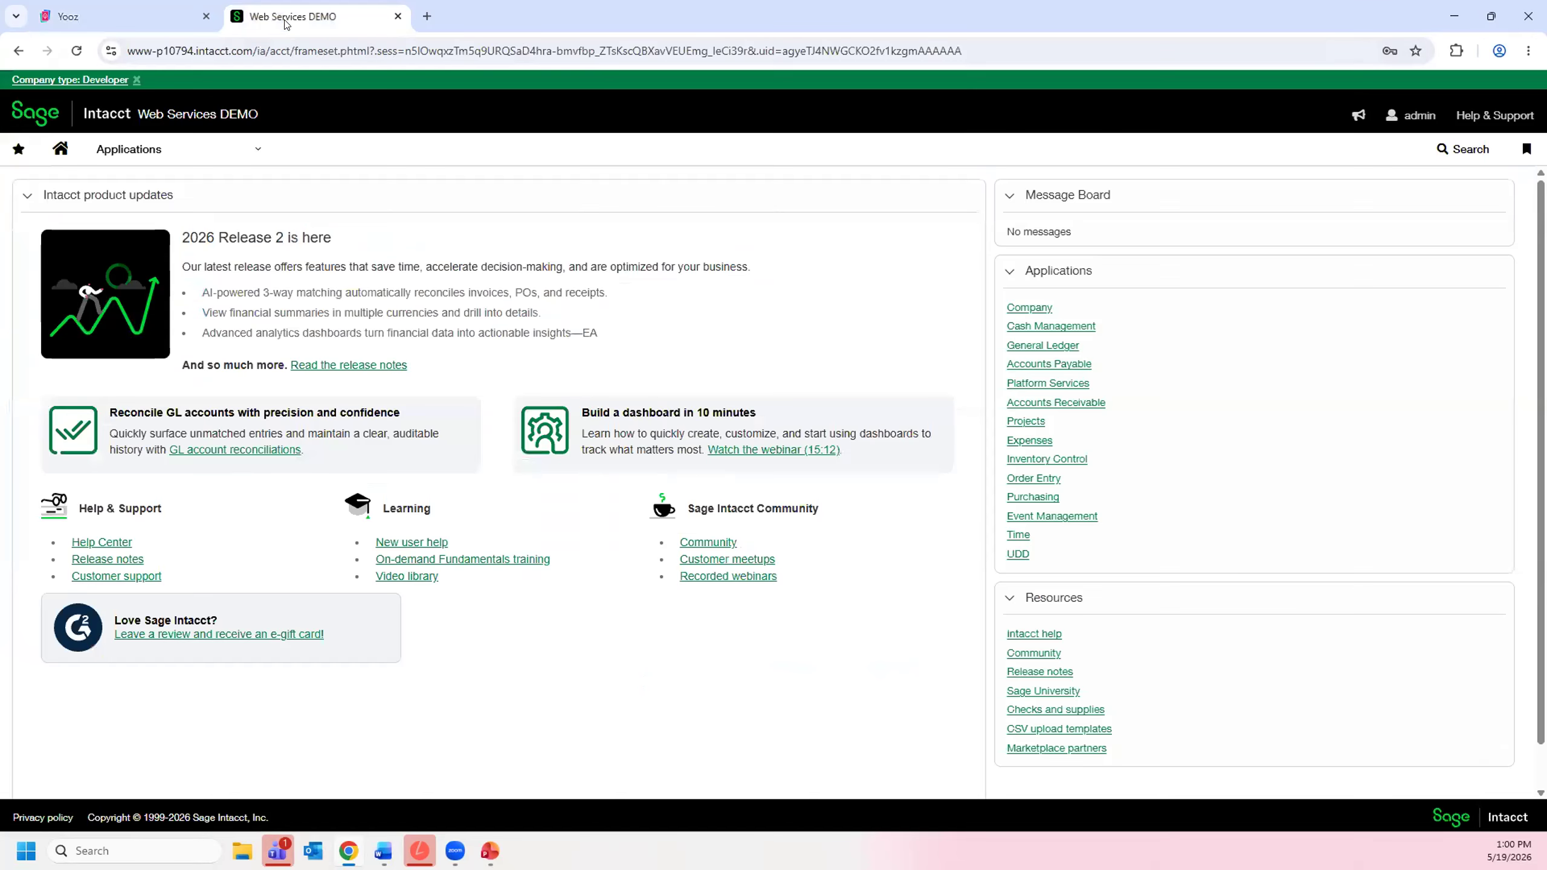
pyautogui.click(125, 152)
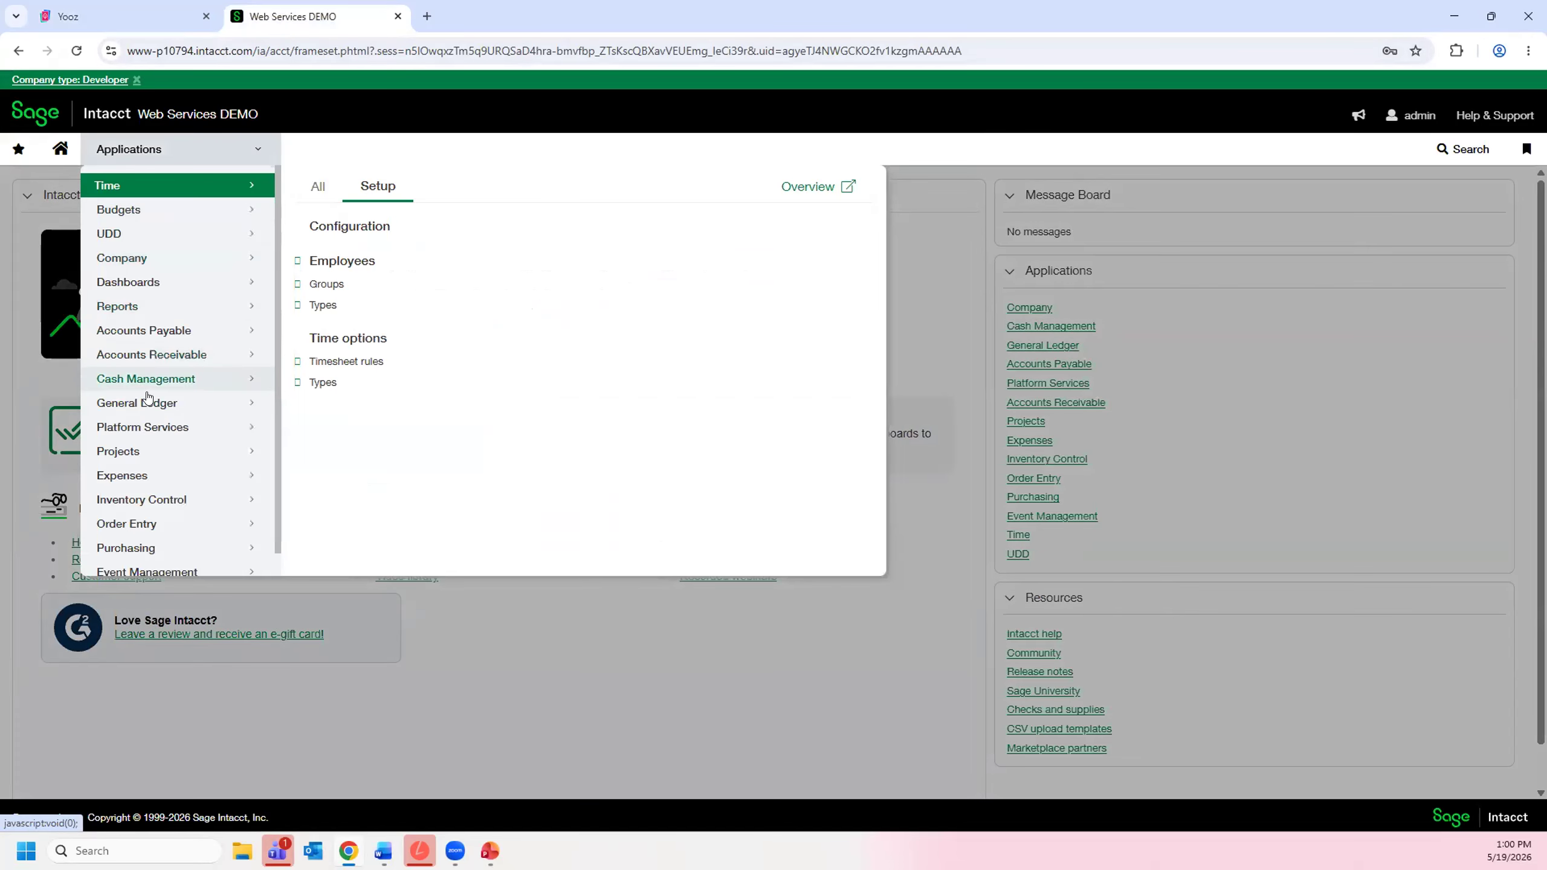
pyautogui.click(154, 339)
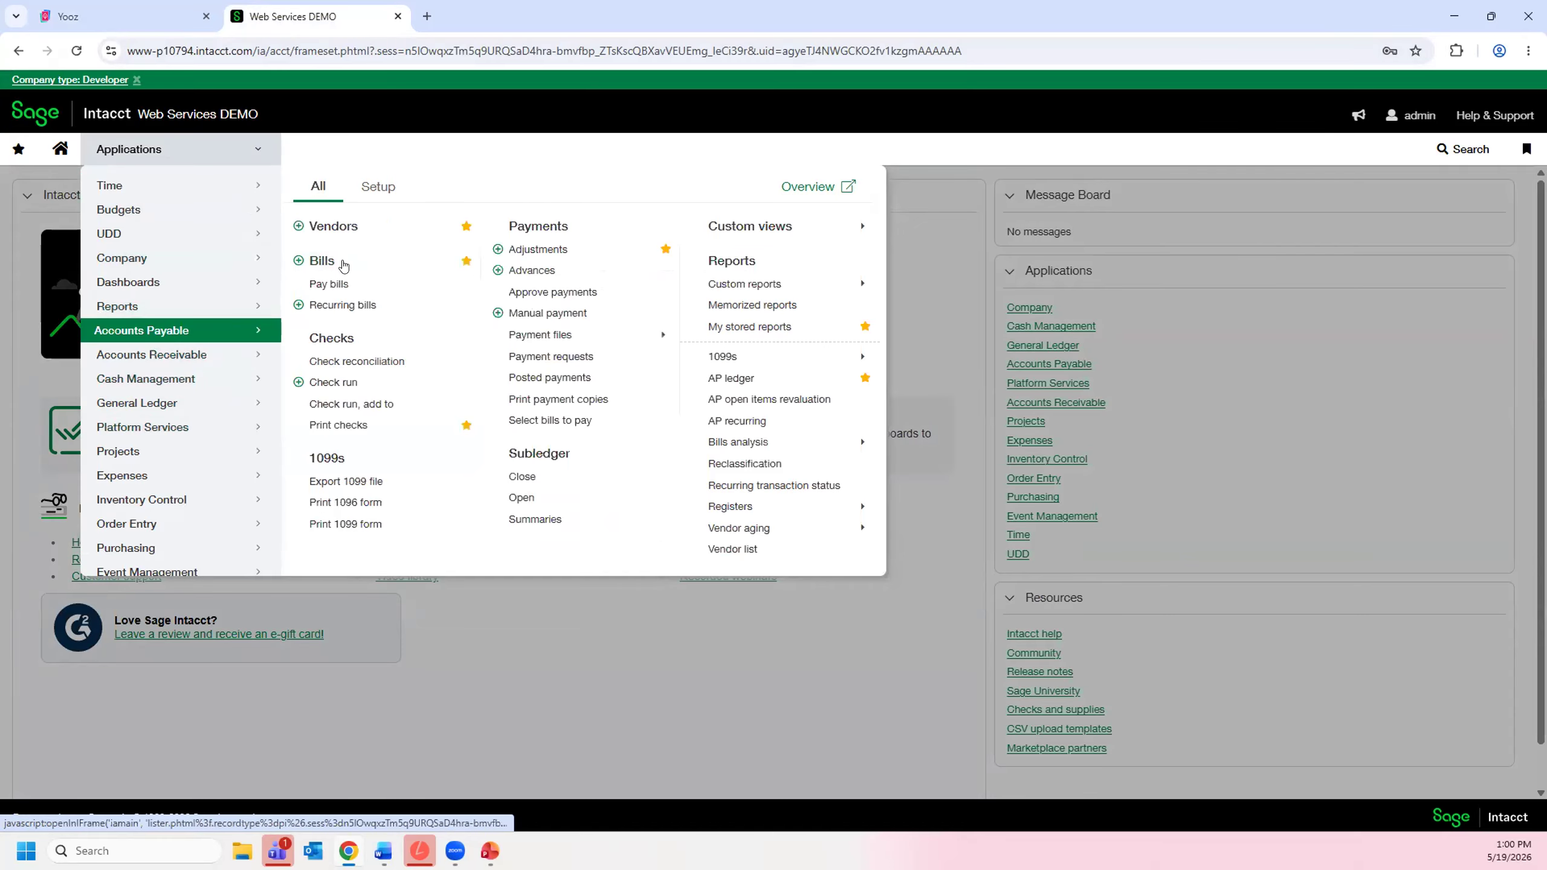
pyautogui.click(322, 261)
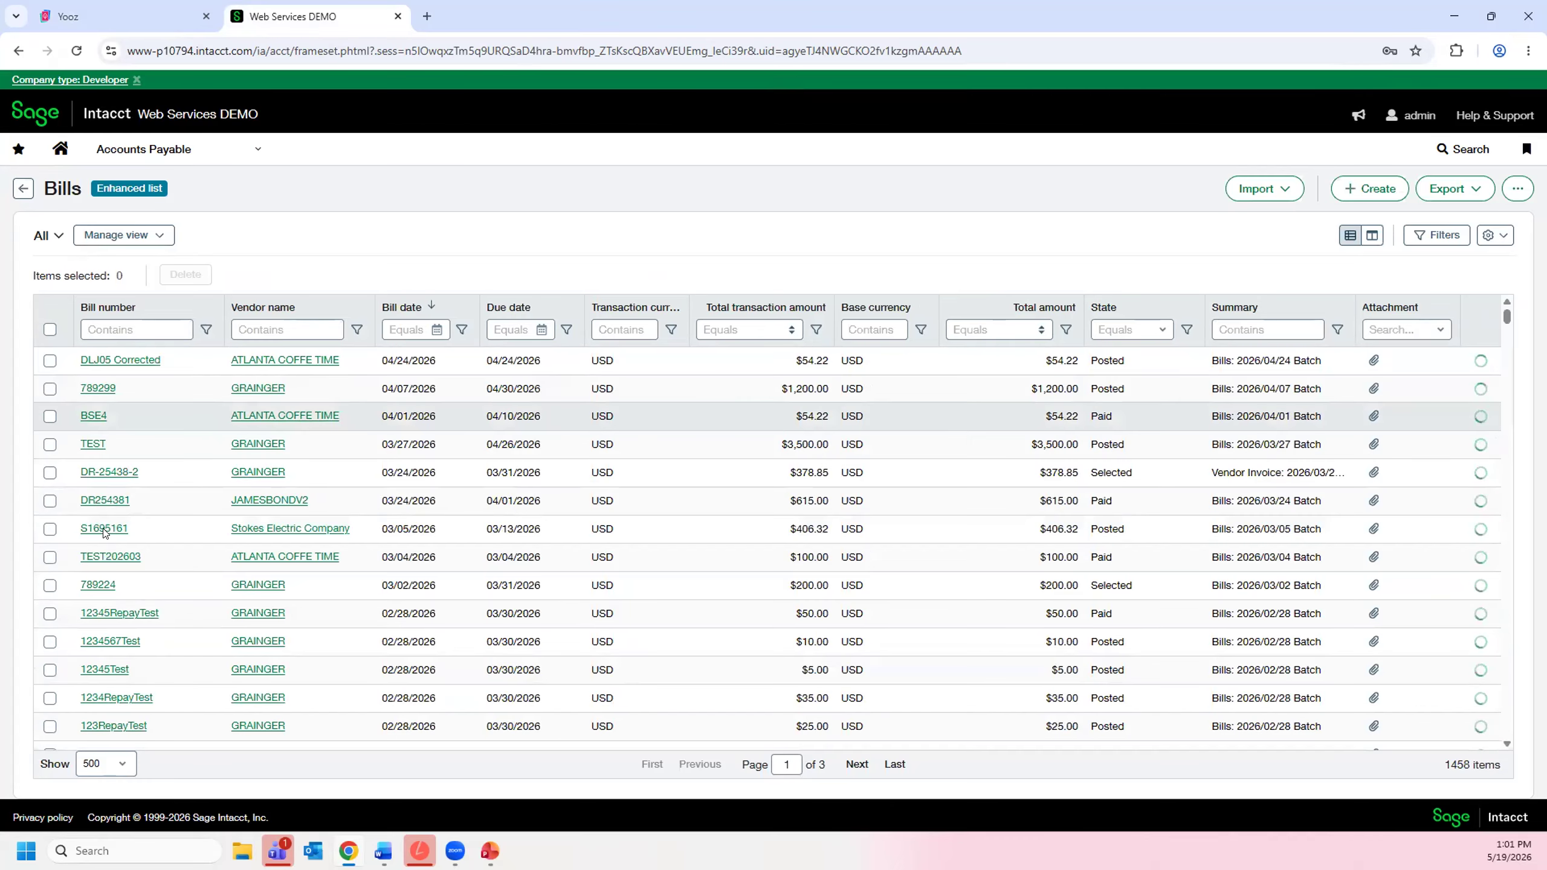
# - Open the Stokes Electric Company bill dated 03/05/2026 and review its attached invoice, comments, history and supporting documents
pyautogui.click(102, 529)
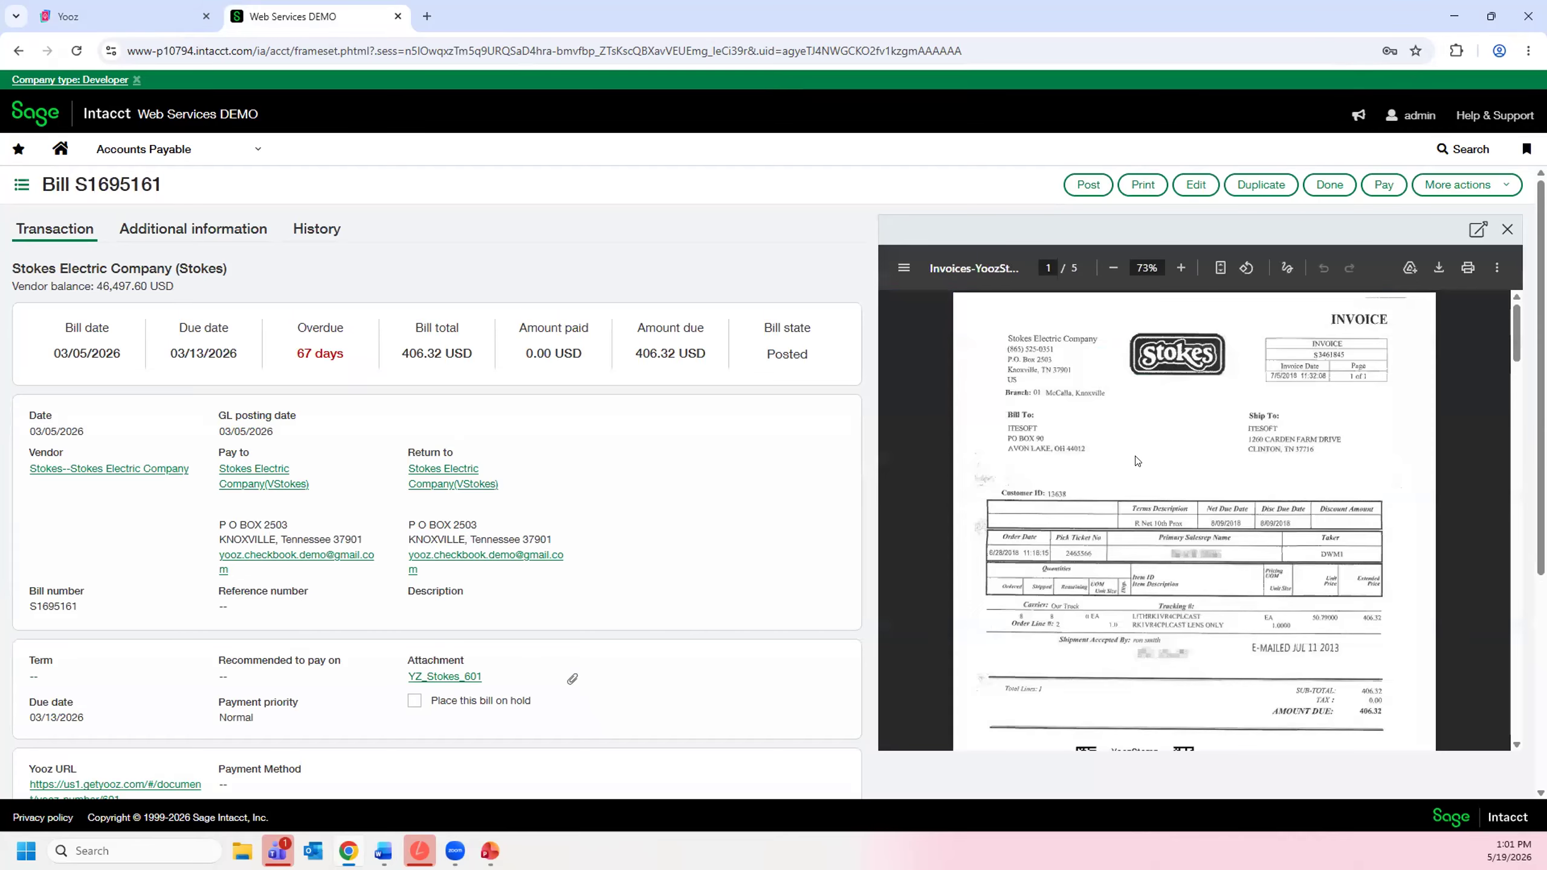
pyautogui.scroll(-10, 1162, 488)
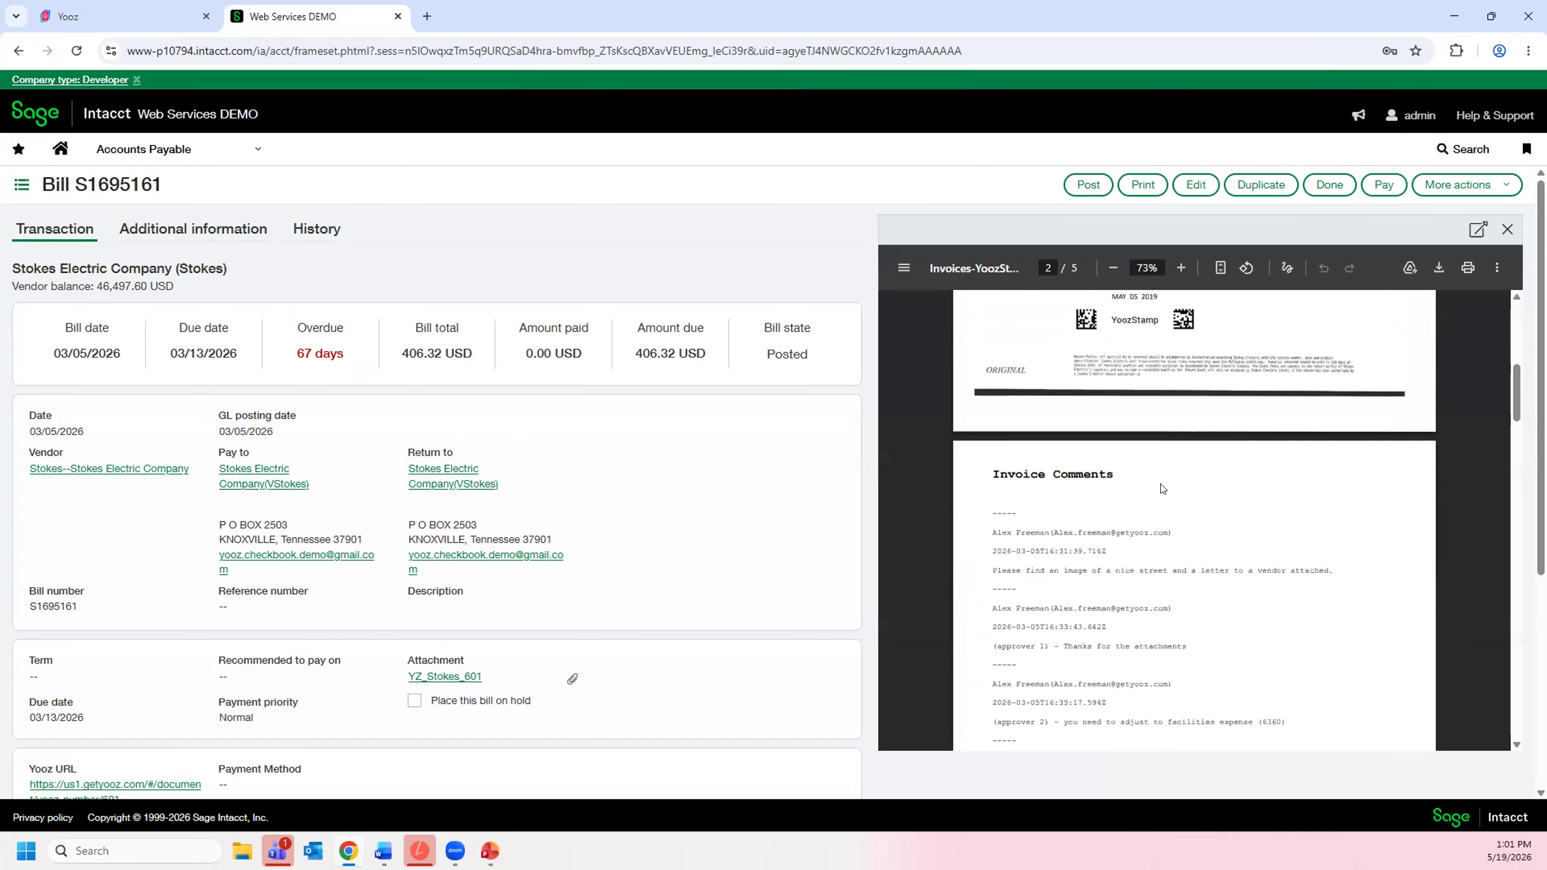
pyautogui.scroll(-8, 1017, 685)
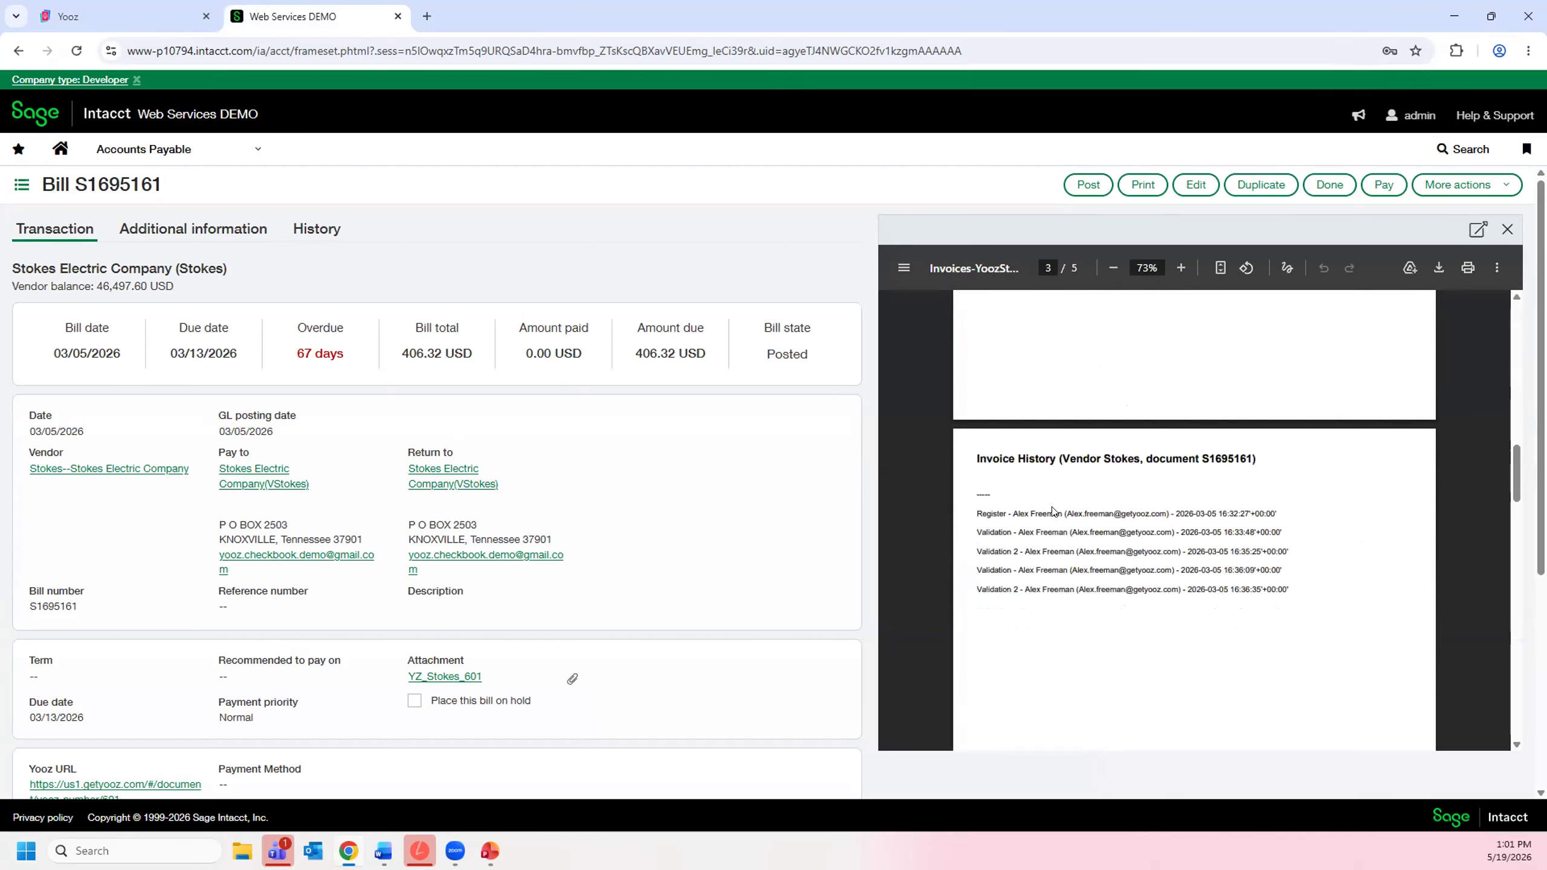
pyautogui.scroll(-8, 1098, 696)
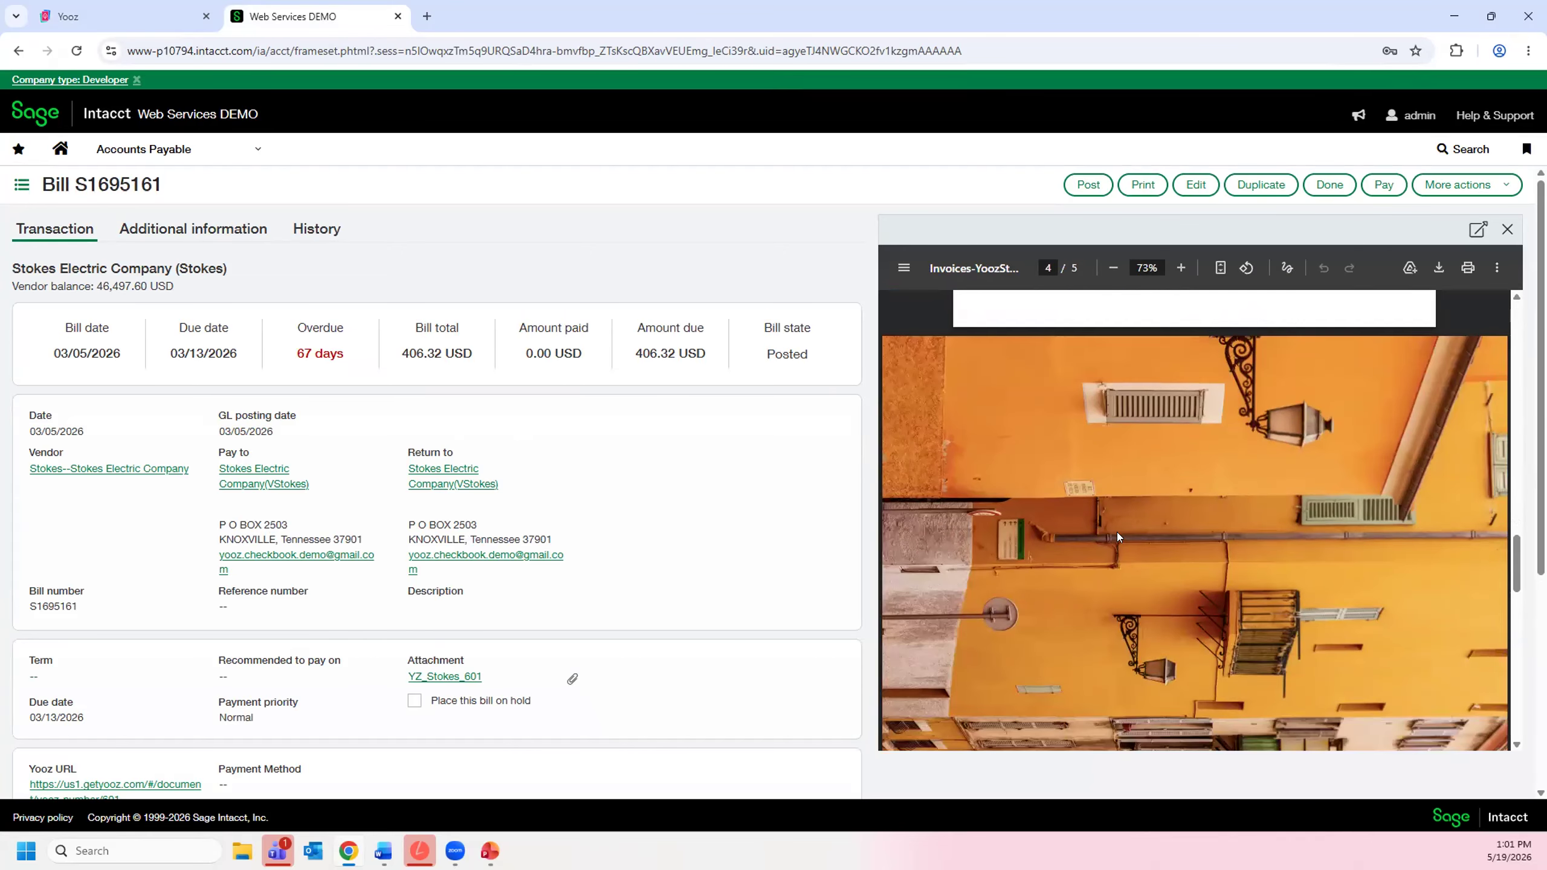
pyautogui.scroll(-10, 1117, 623)
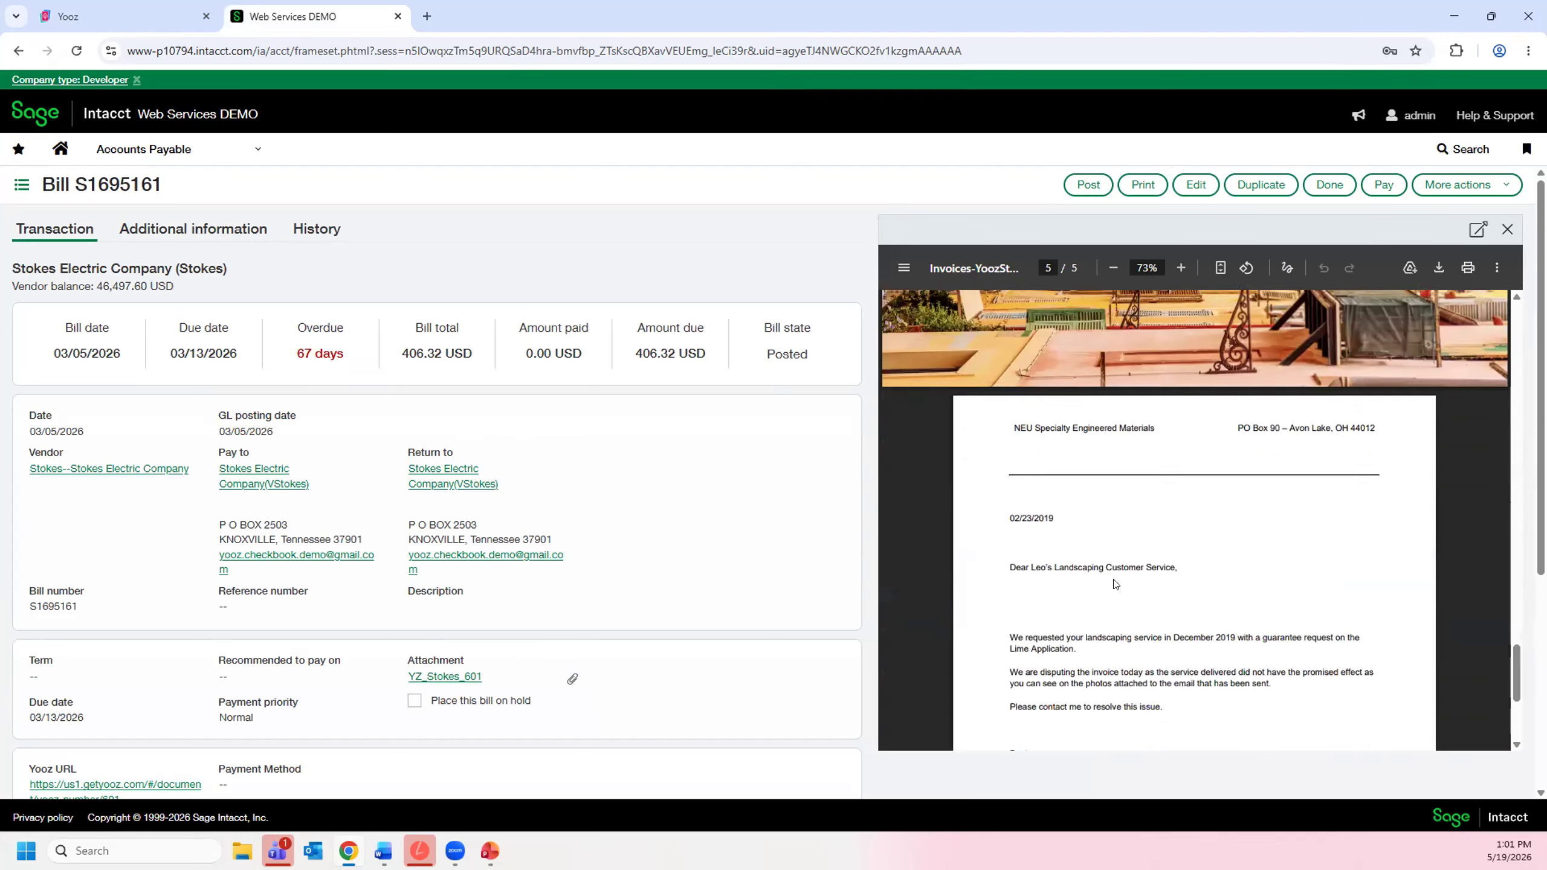
pyautogui.scroll(-1, 1116, 576)
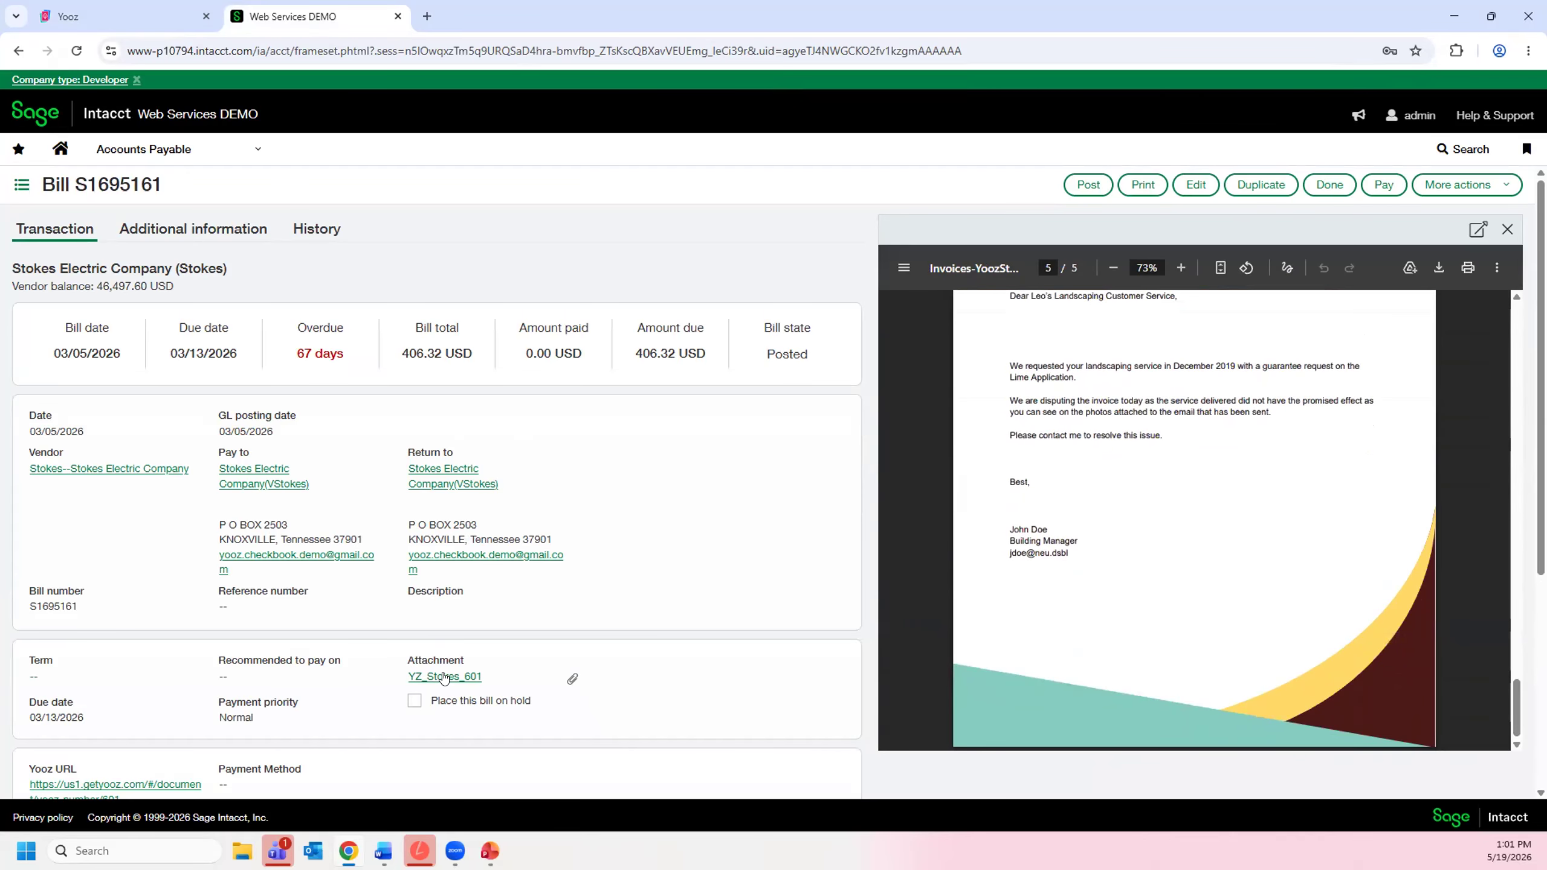
# - Examine the bill's attachment reference, Yooz URL and accounting entries
pyautogui.press('ctrl')
pyautogui.press('ctrl')
pyautogui.press('ctrl')
pyautogui.press('ctrl')
pyautogui.scroll(-3, 77, 640)
pyautogui.press('ctrl')
pyautogui.press('ctrl')
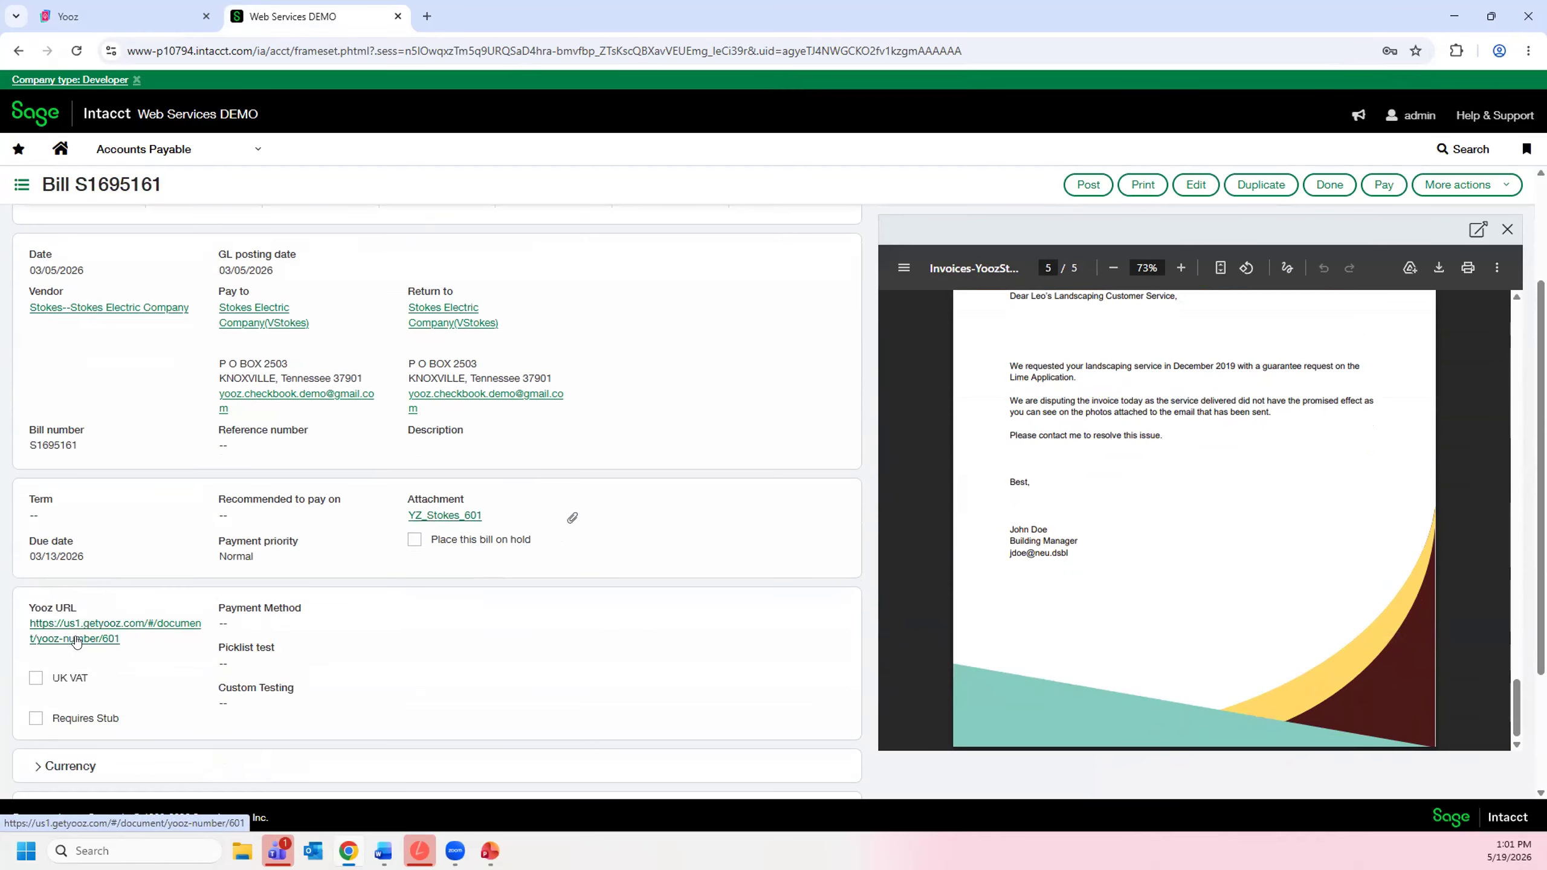
pyautogui.scroll(-2, 569, 628)
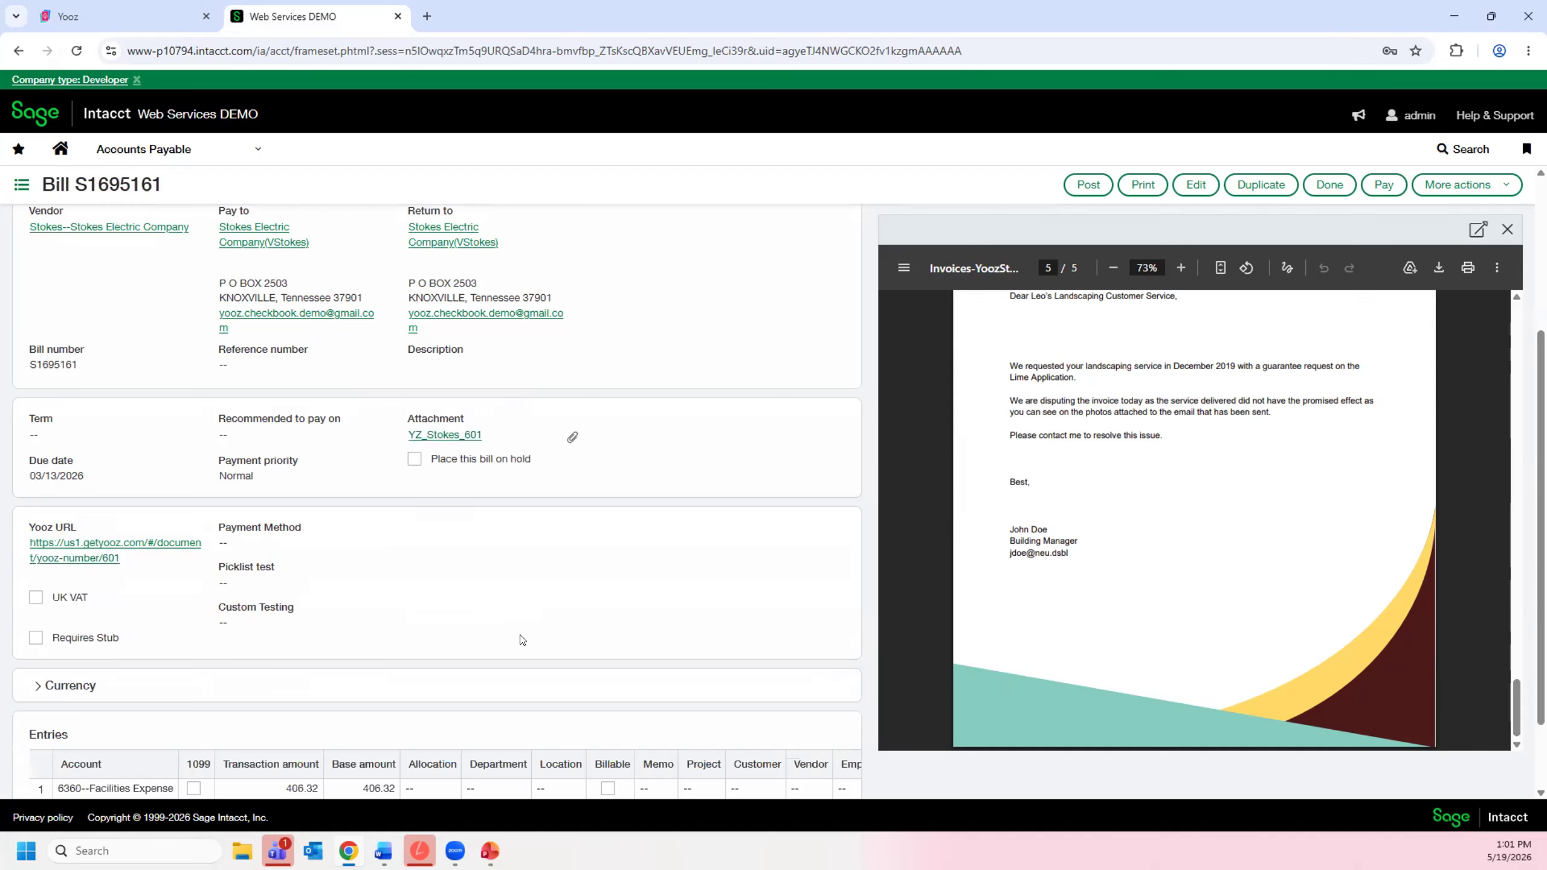
pyautogui.scroll(-2, 523, 641)
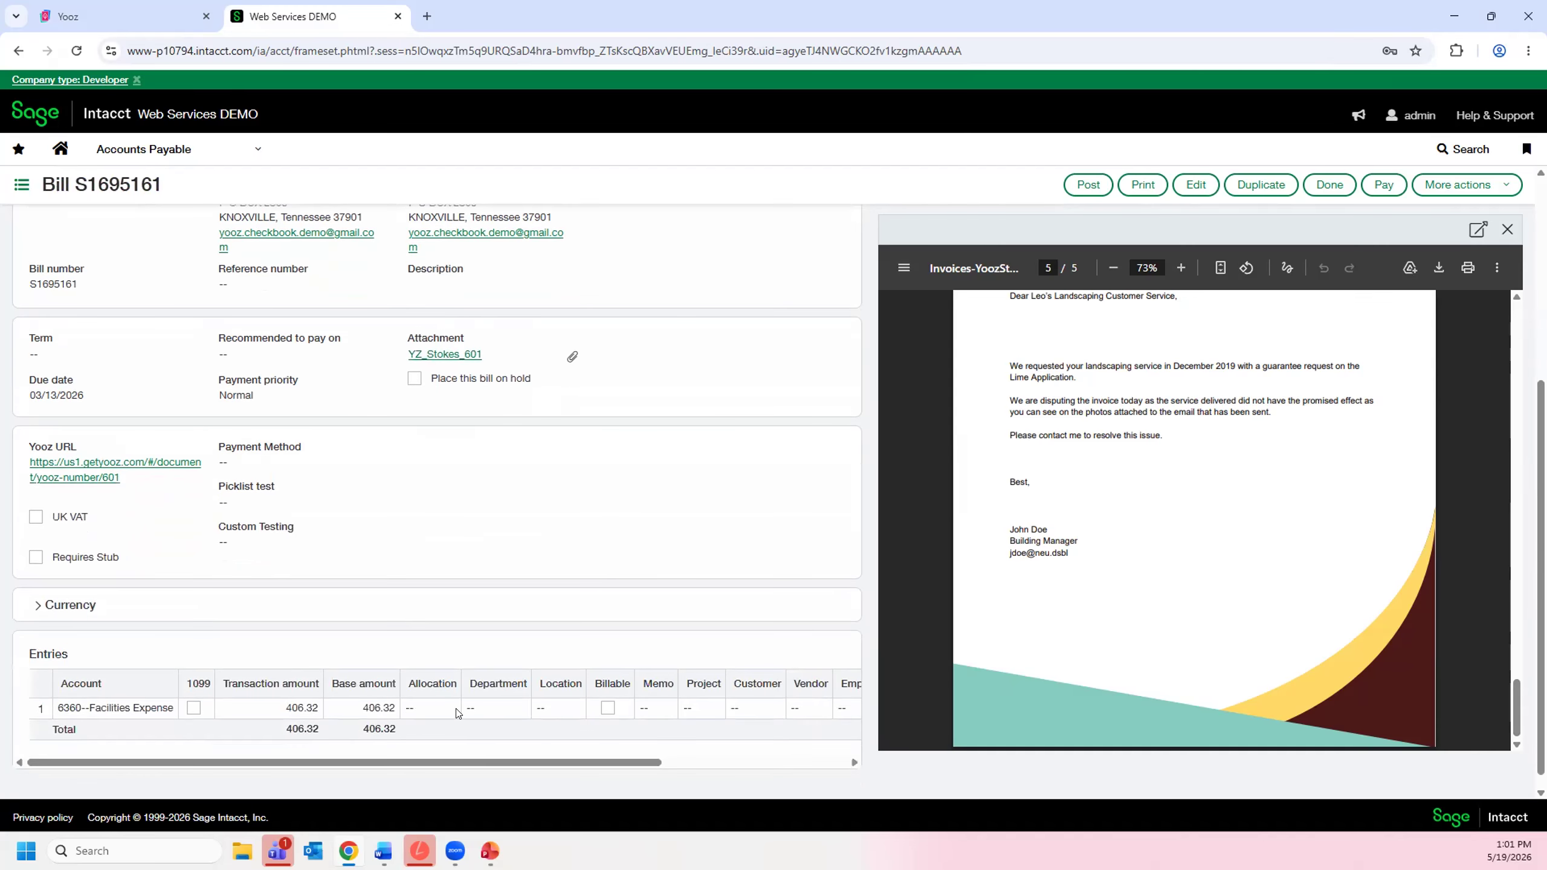